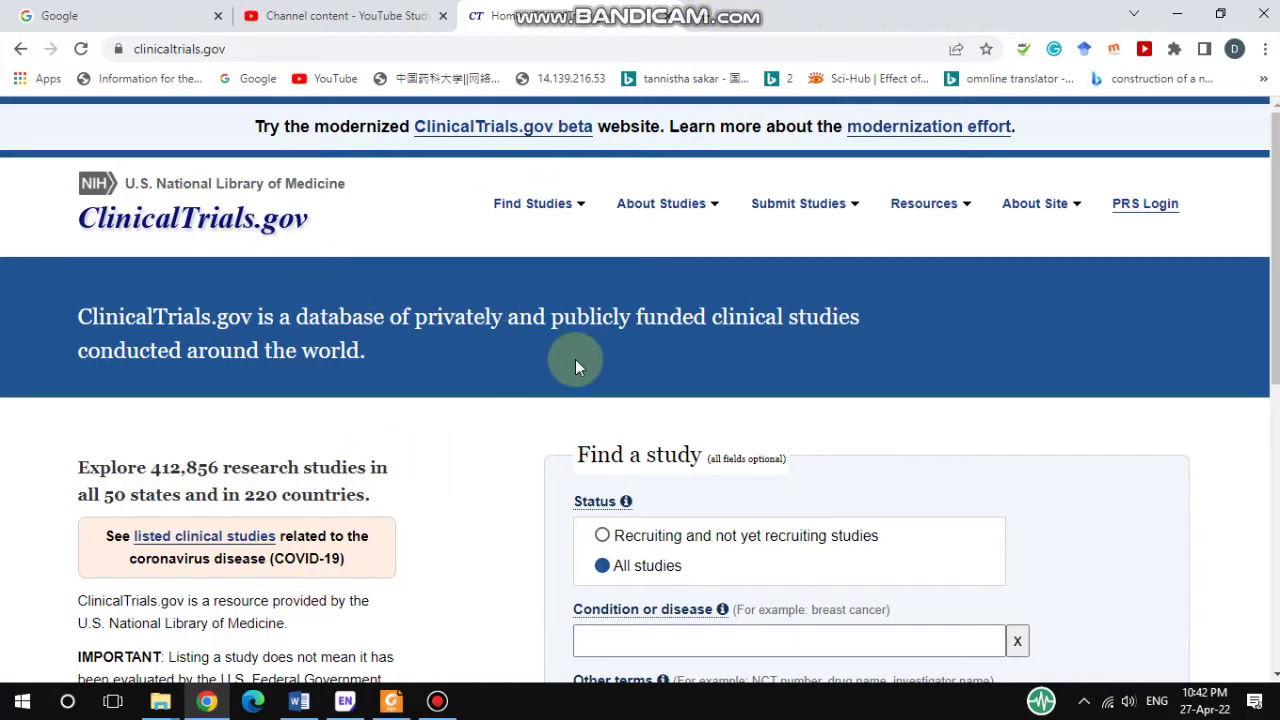
- Enter 'PD-' as the condition and pick 'PD-L1 Gene Mutation' from the suggestions
scroll(505, 535, down, 3)
scroll(504, 530, up, 3)
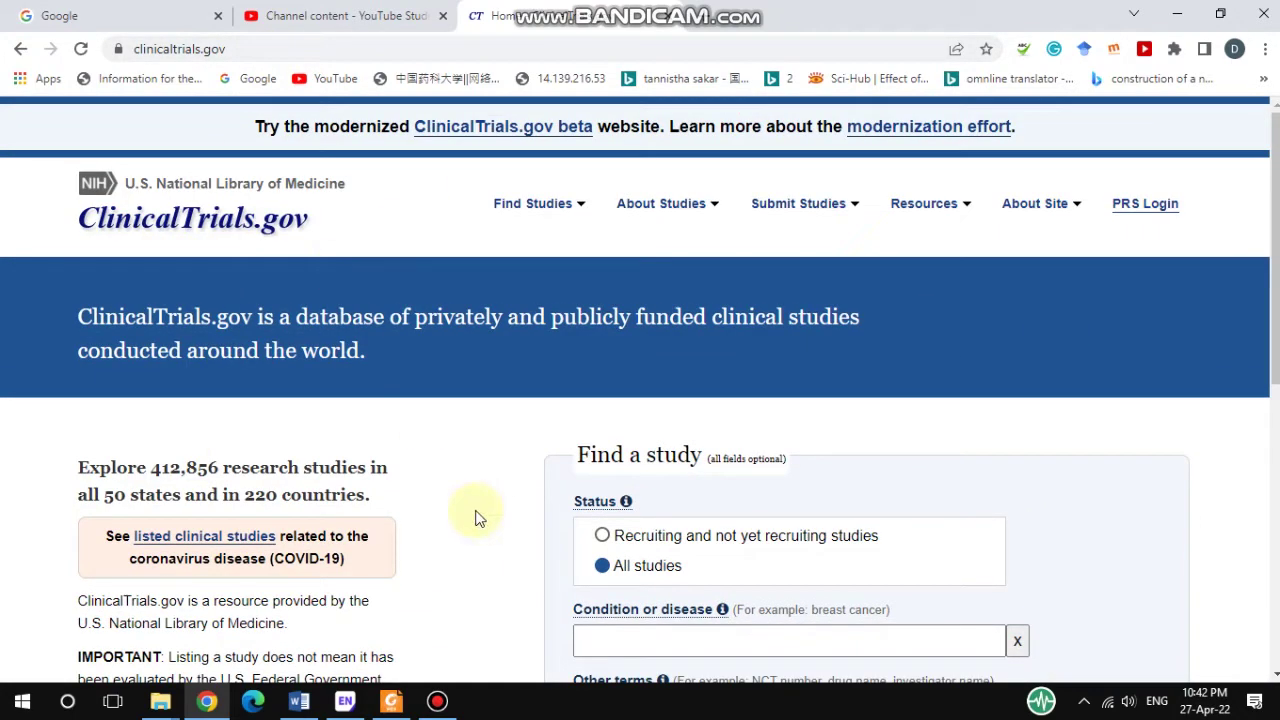
scroll(478, 518, down, 2)
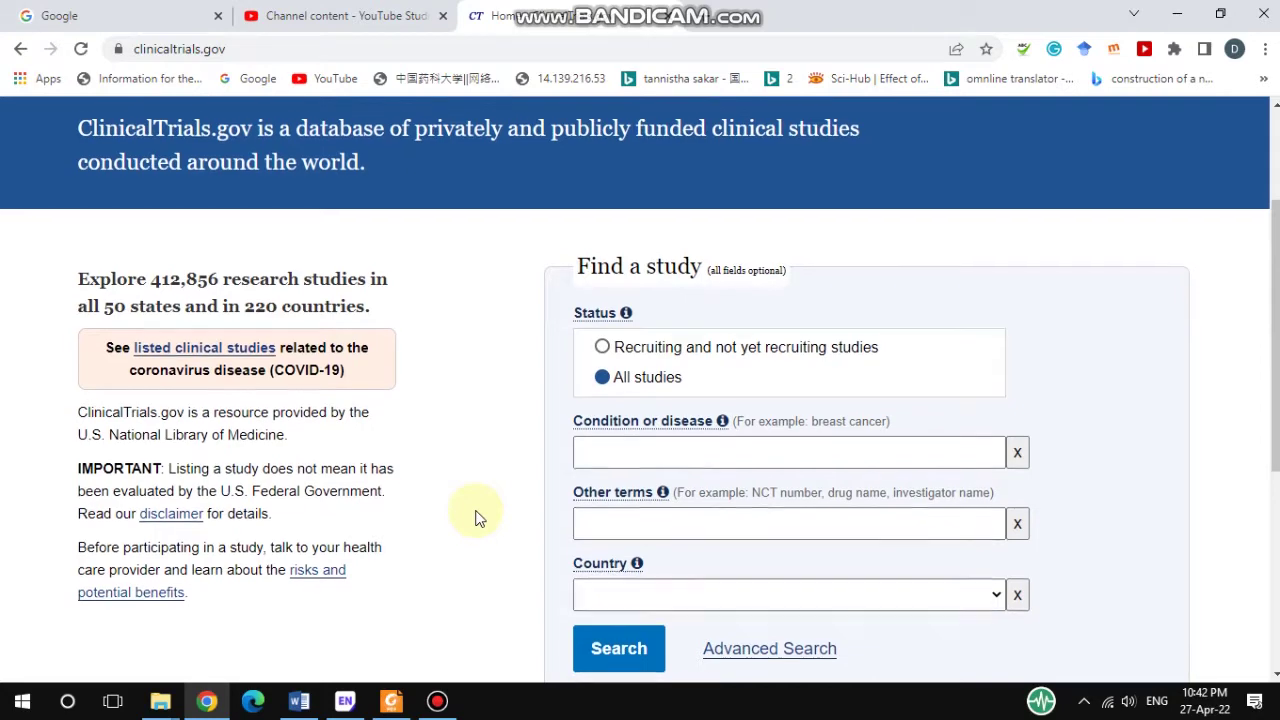
scroll(476, 518, down, 2)
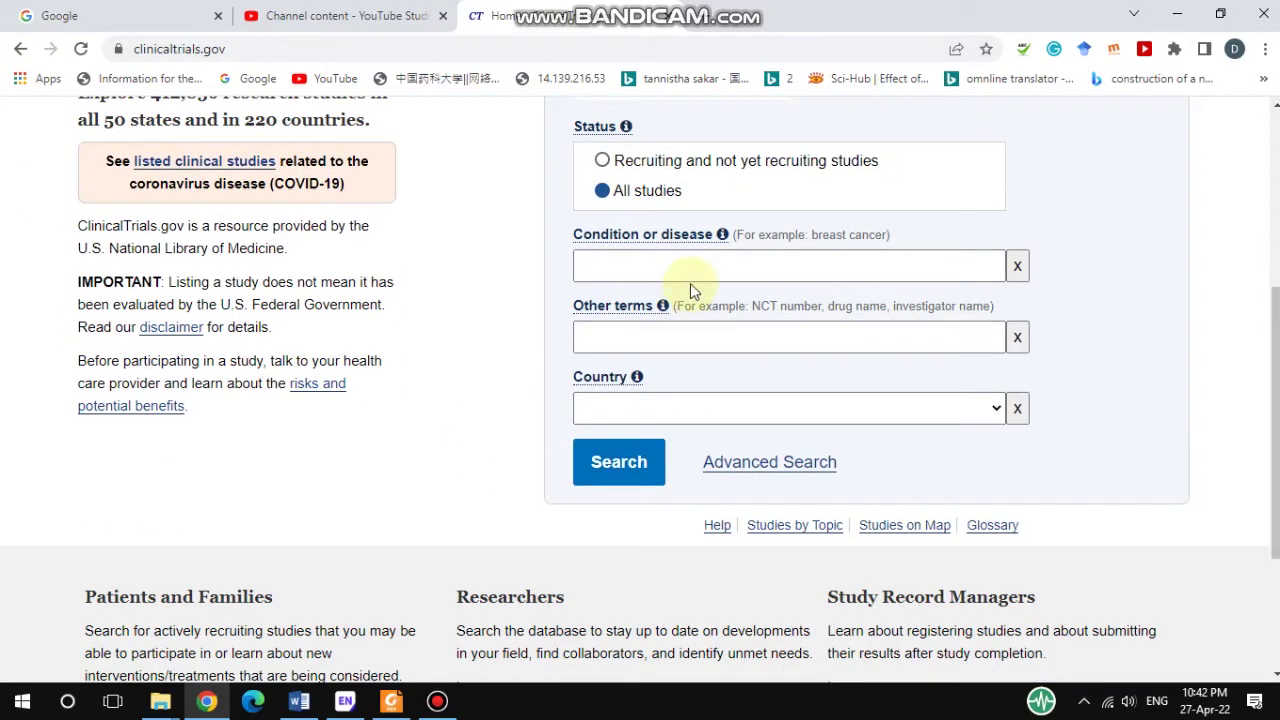
click(665, 263)
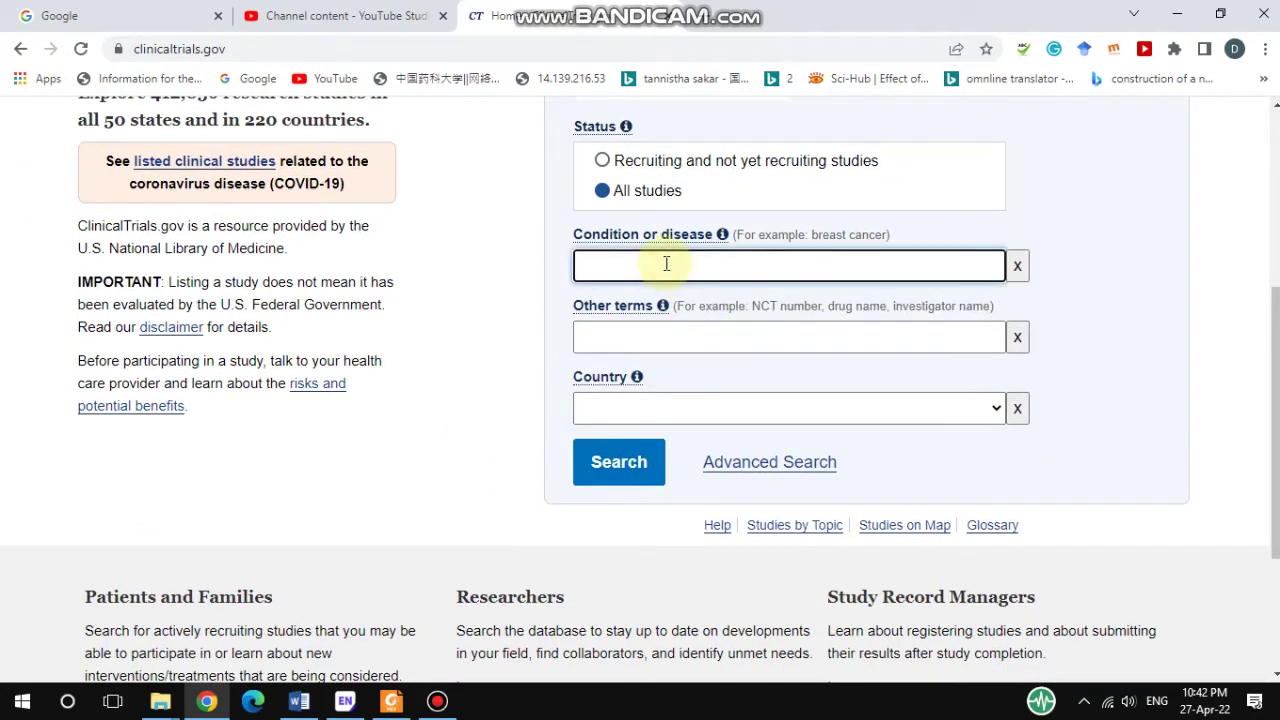
text(PD-1)
key(BackSpace)
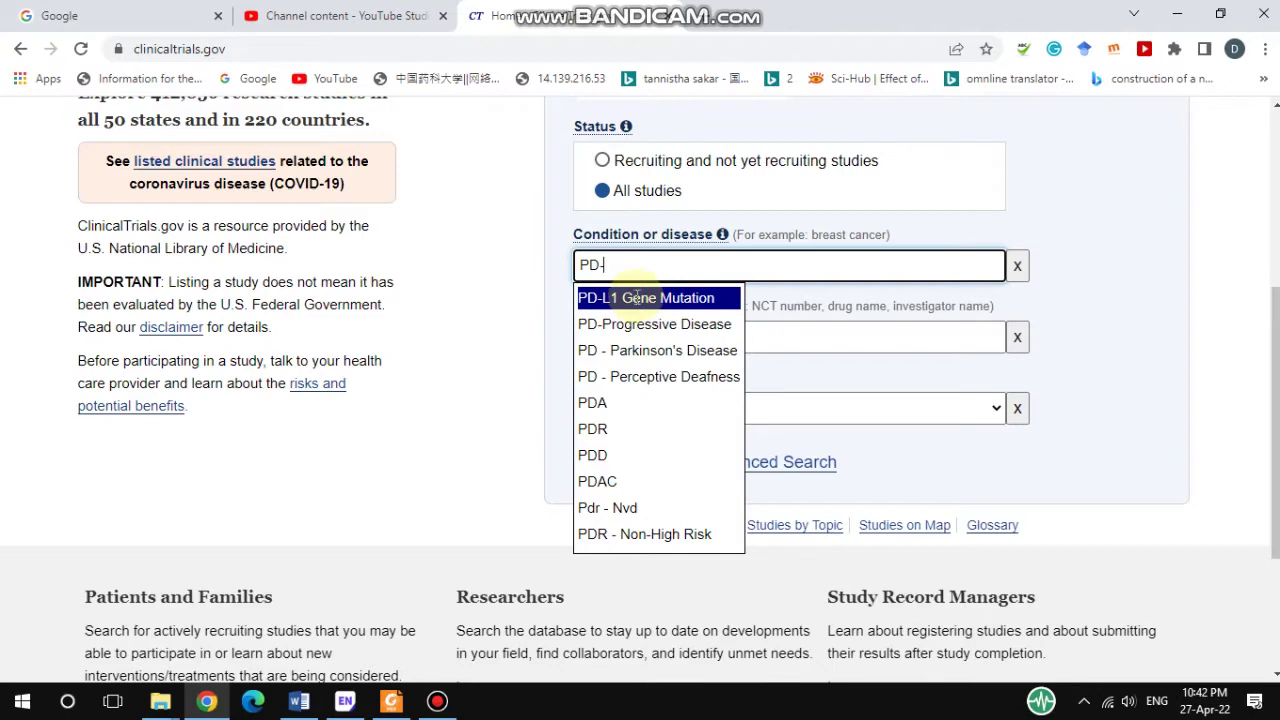
click(646, 300)
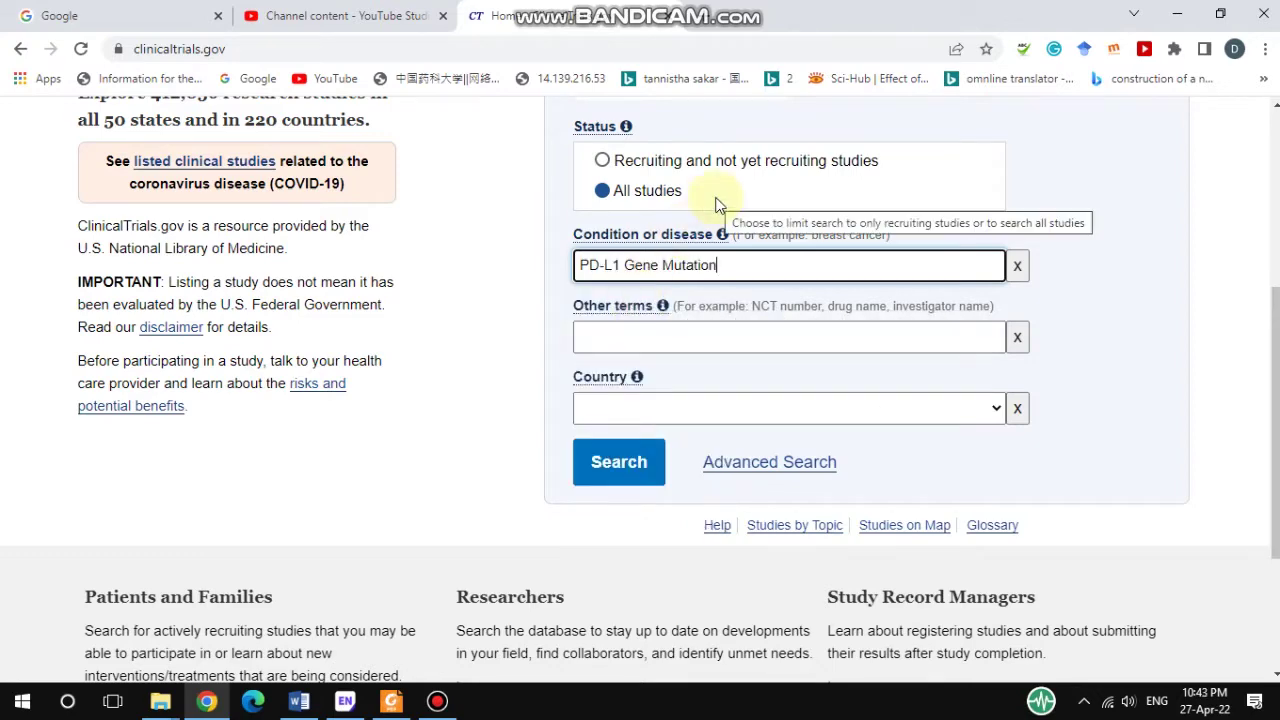
- Open and close the Country list, leaving no country selected
scroll(716, 205, up, 1)
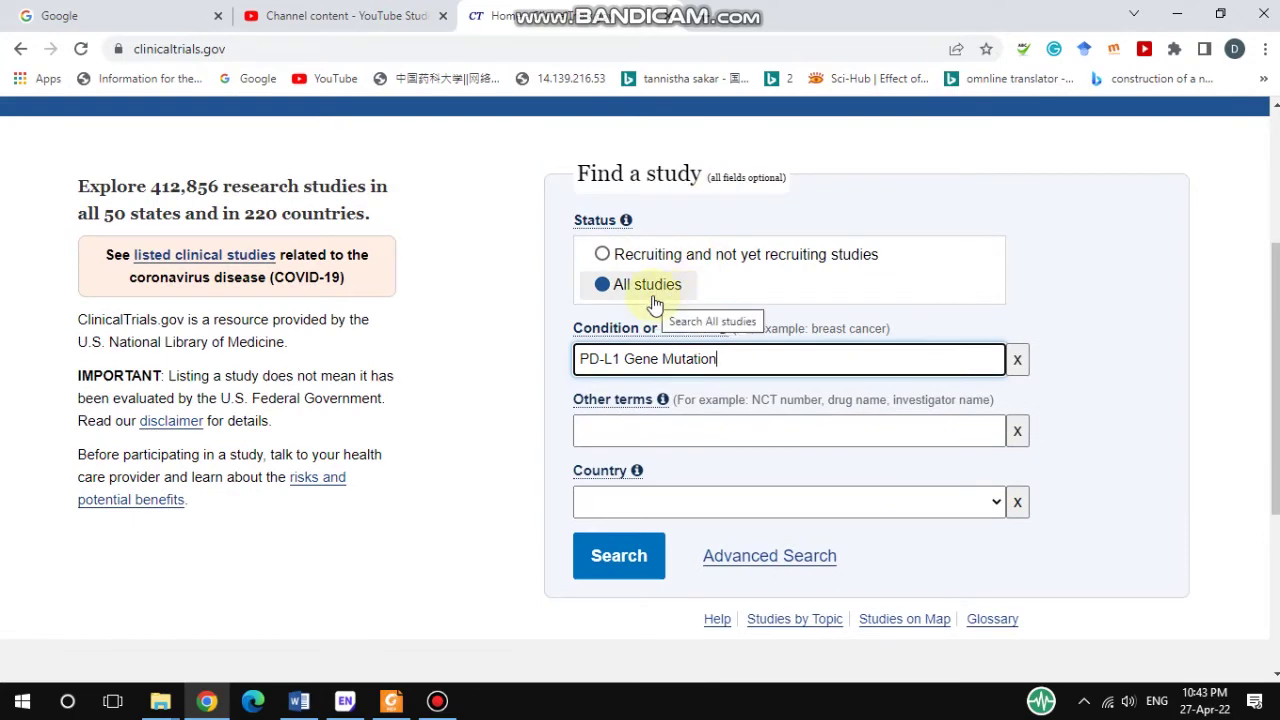
scroll(727, 430, down, 1)
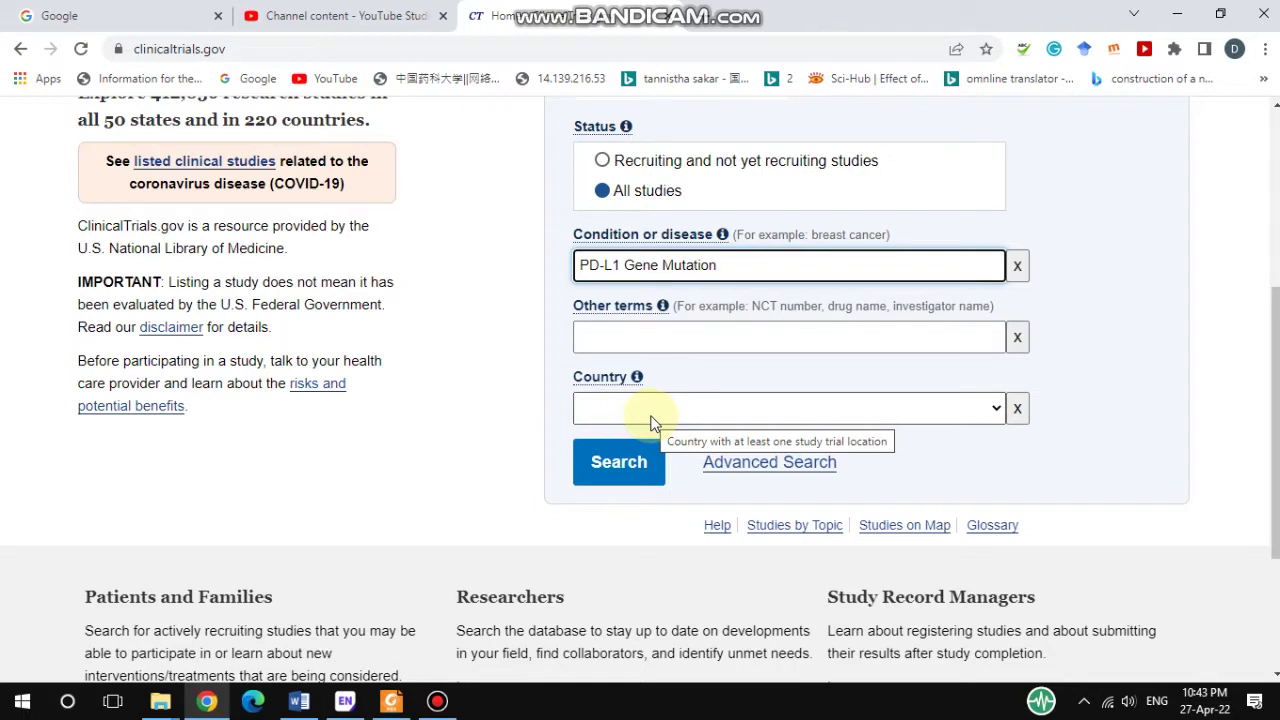
click(997, 410)
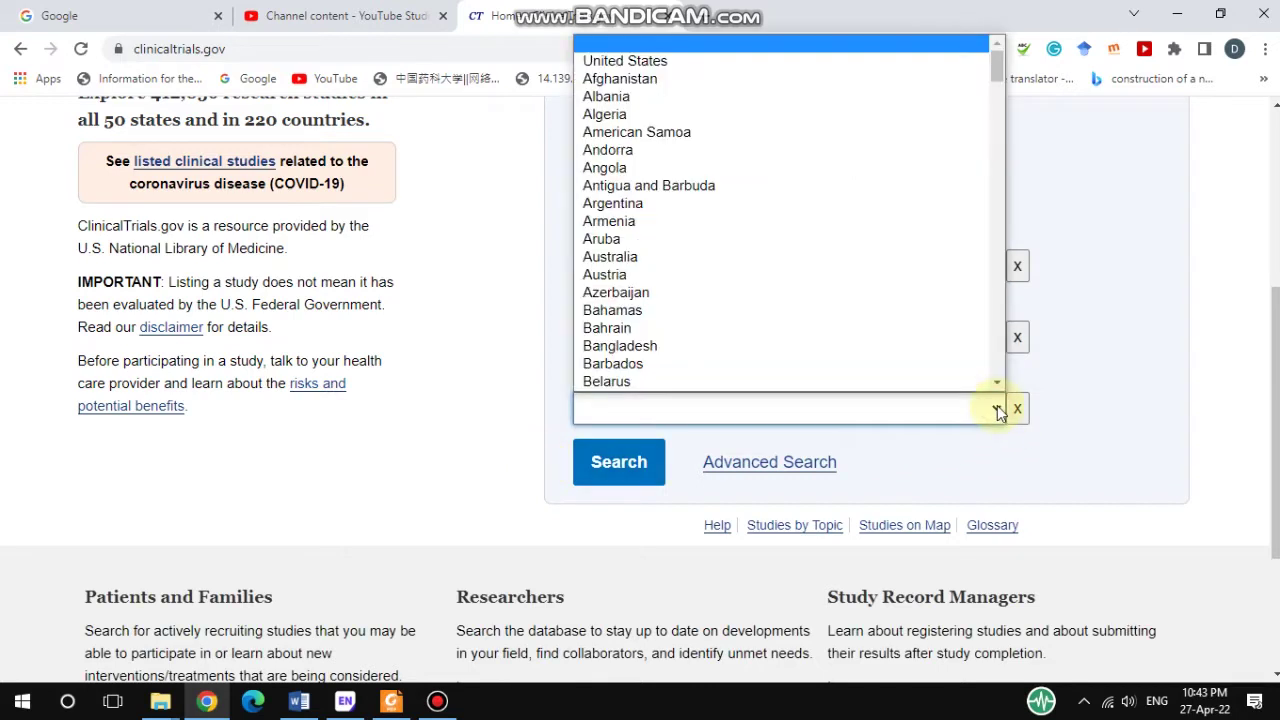
click(997, 408)
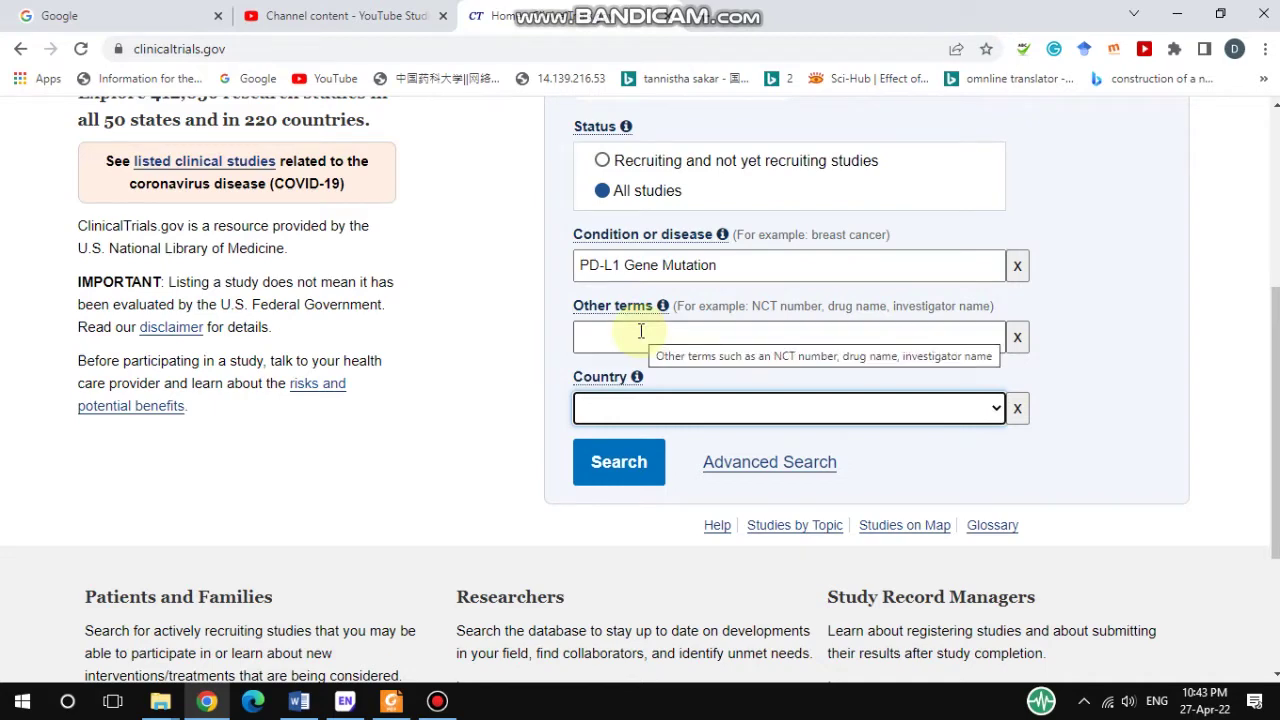
- Run the PD-L1 Gene Mutation search and look through its 19 study results
click(617, 467)
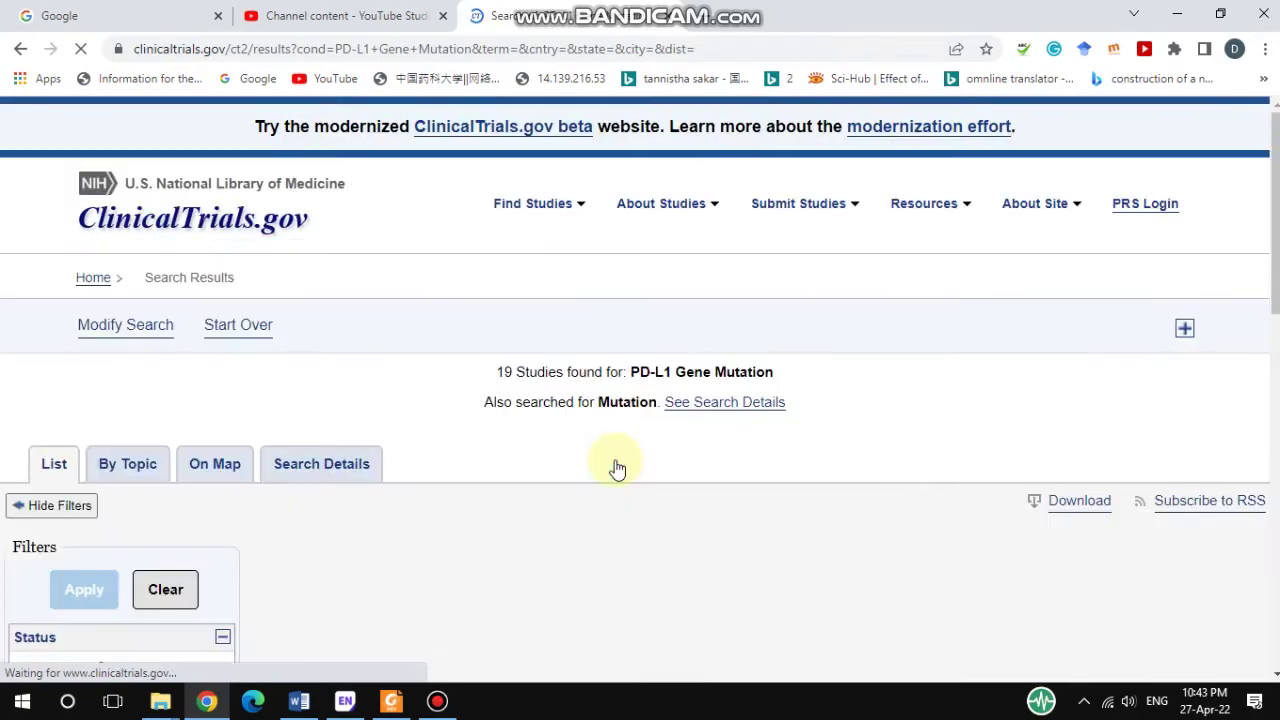
scroll(622, 512, down, 2)
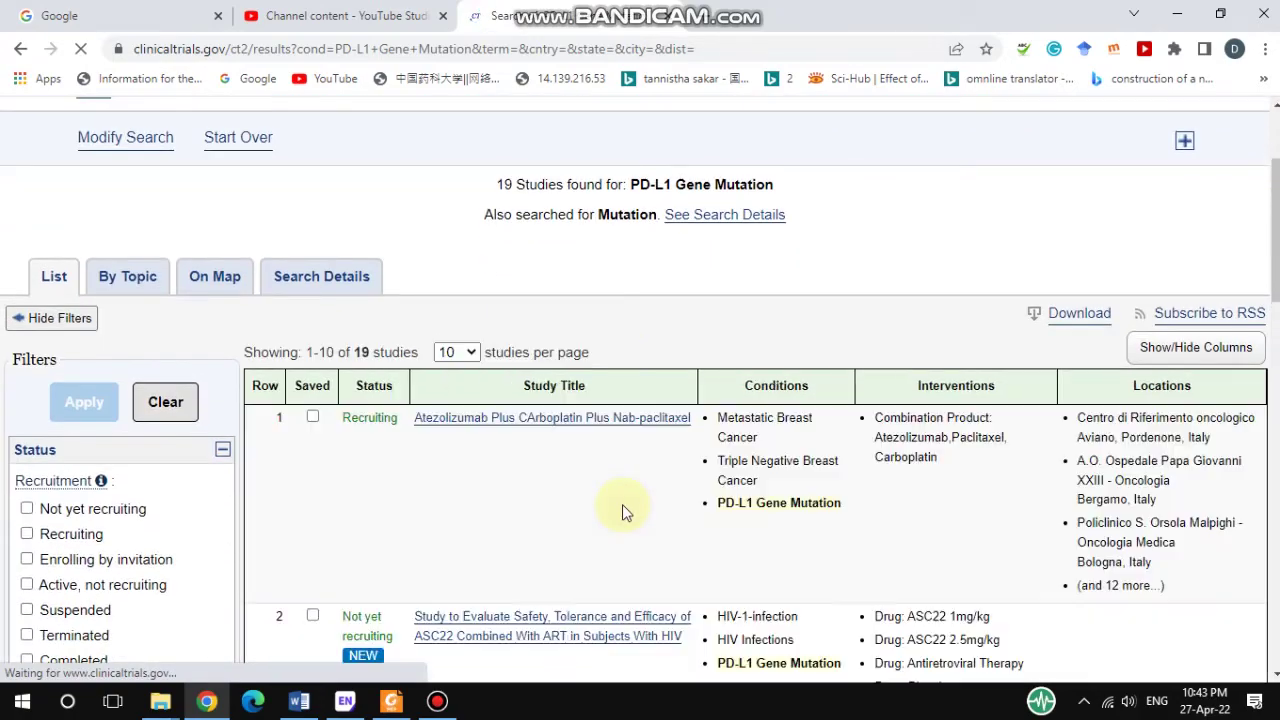
scroll(622, 506, down, 4)
scroll(622, 506, up, 5)
scroll(622, 512, down, 2)
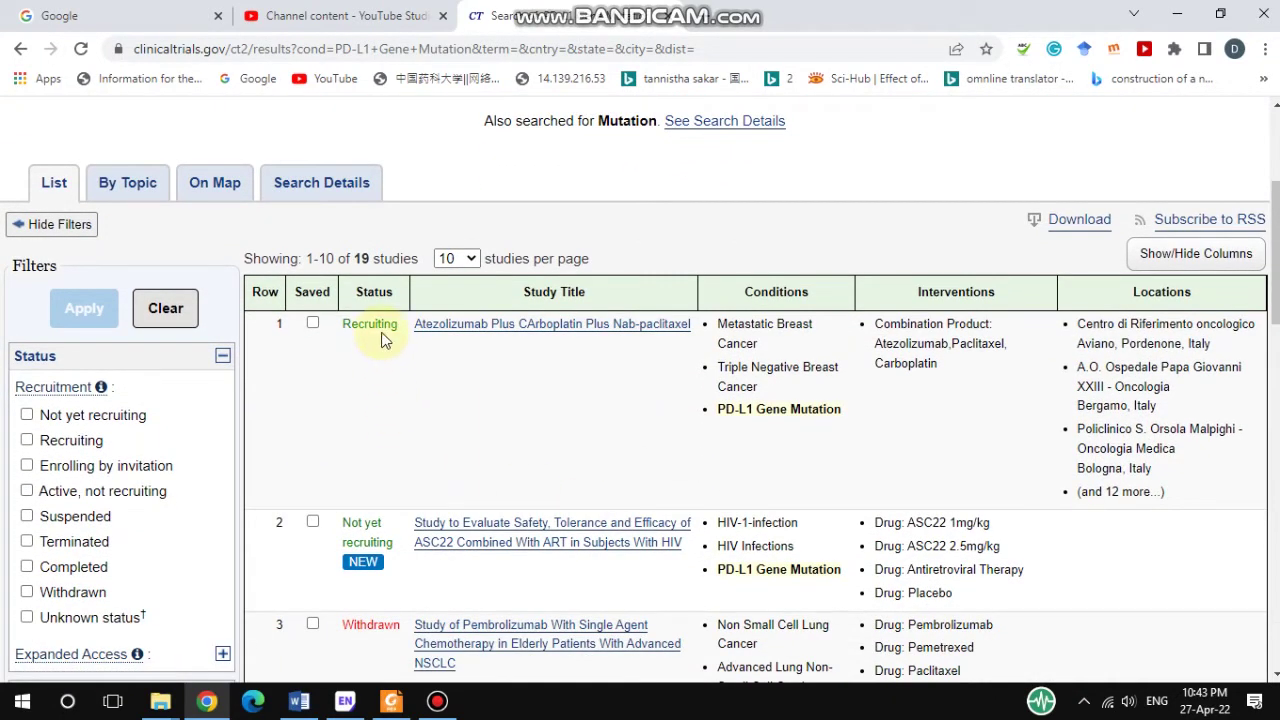
scroll(382, 347, down, 1)
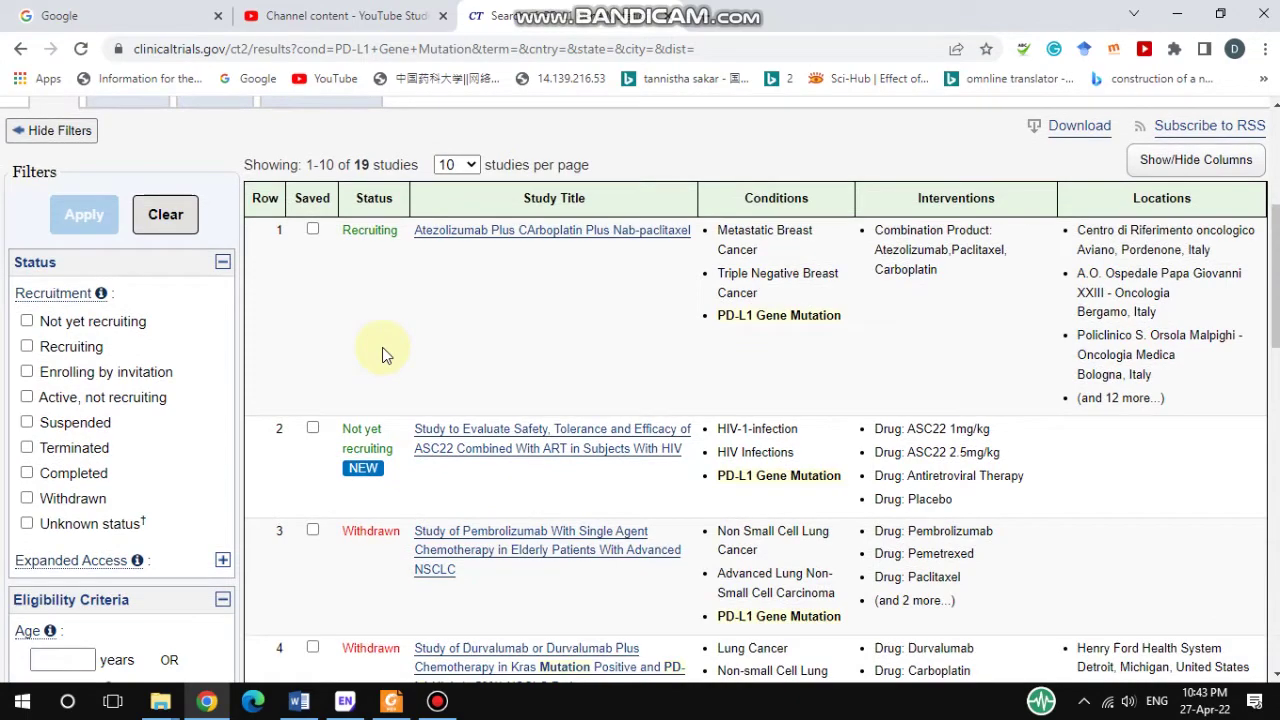
scroll(378, 540, down, 1)
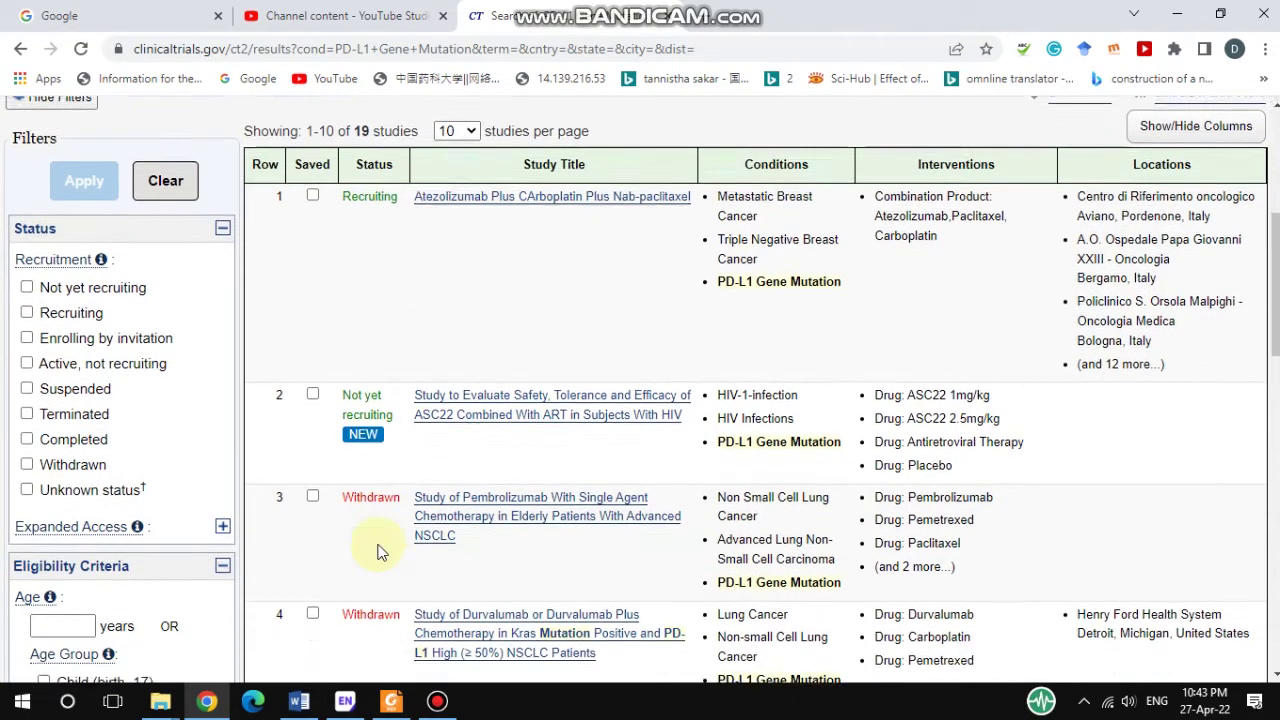
scroll(378, 552, down, 5)
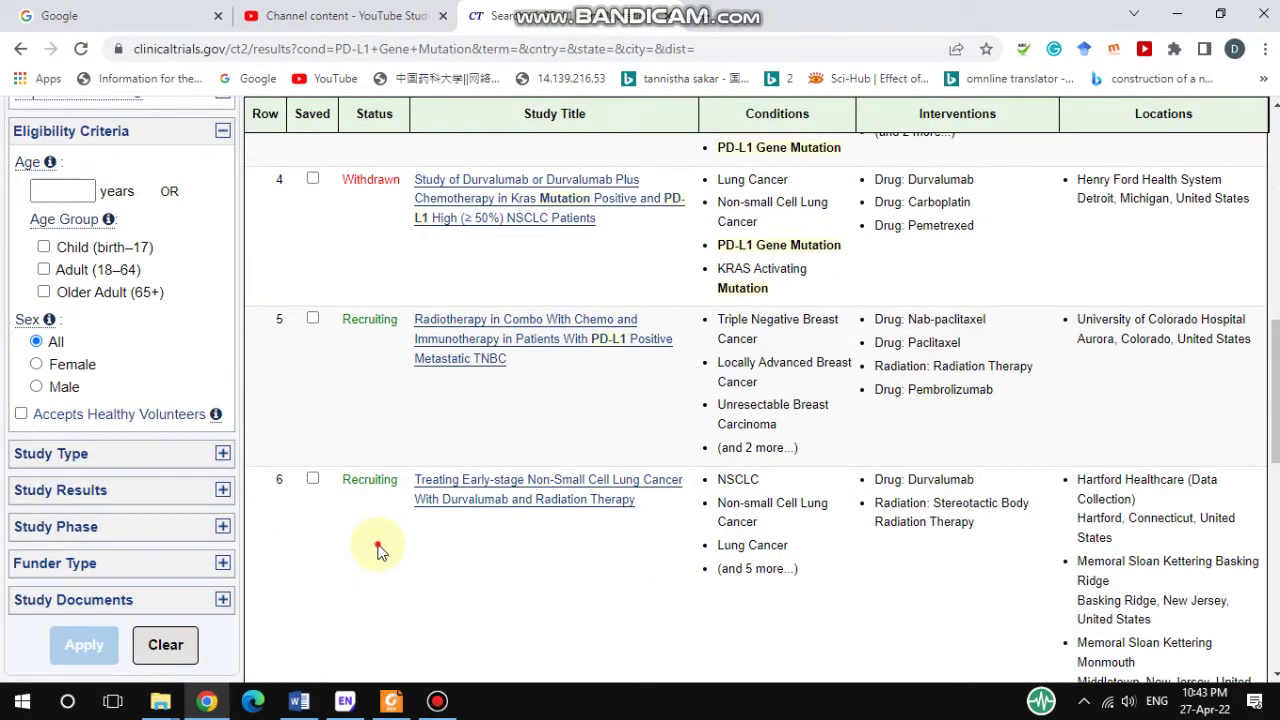
scroll(378, 552, down, 4)
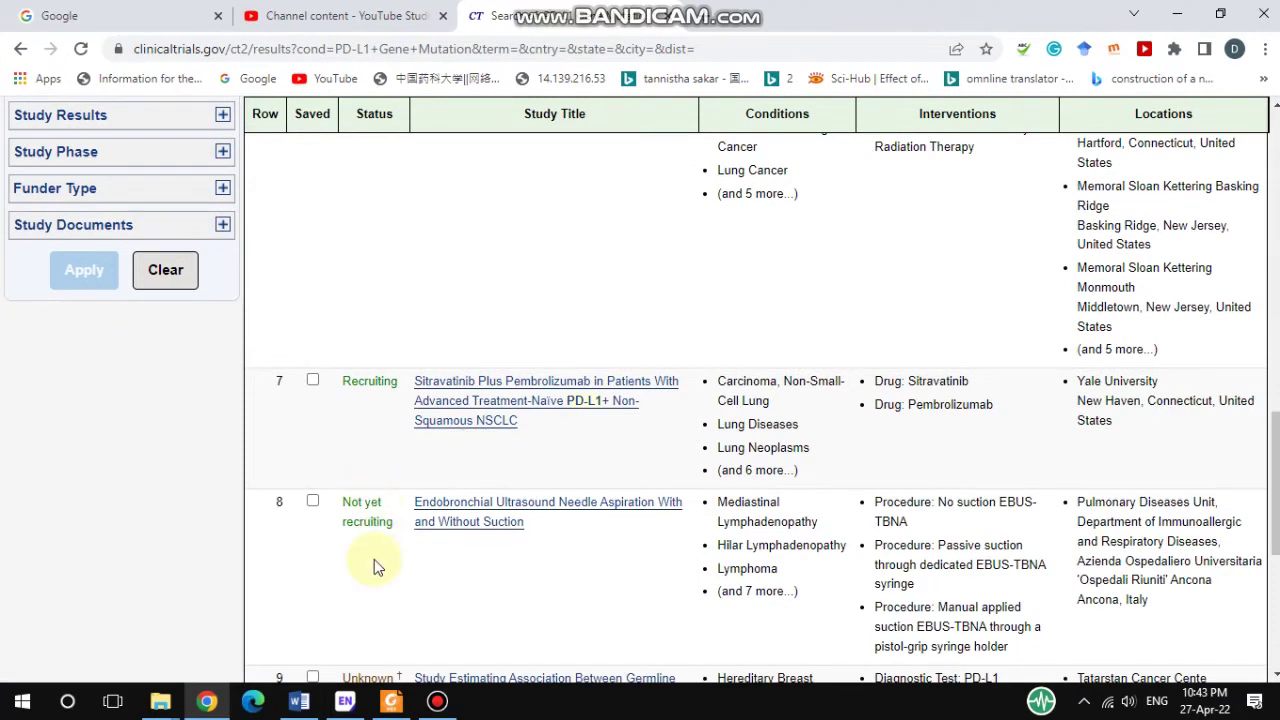
scroll(374, 559, down, 3)
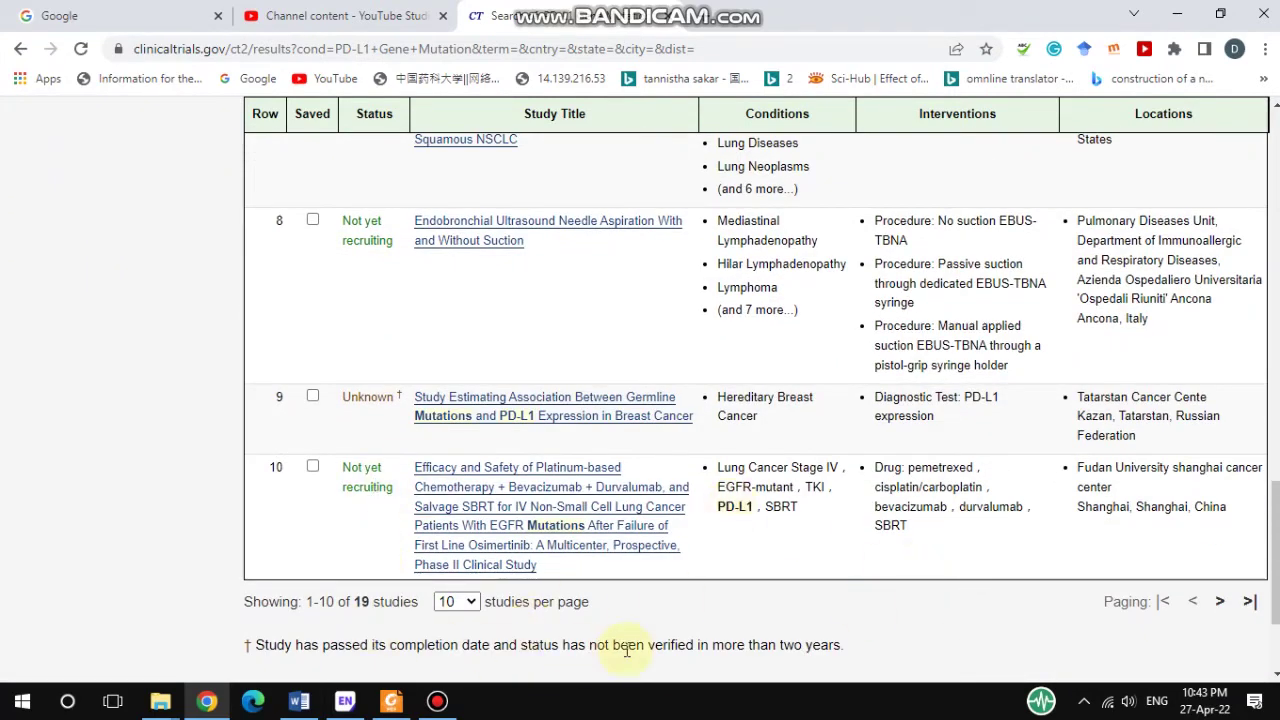
- Go to the second results page, which shows studies 11–19
click(1220, 605)
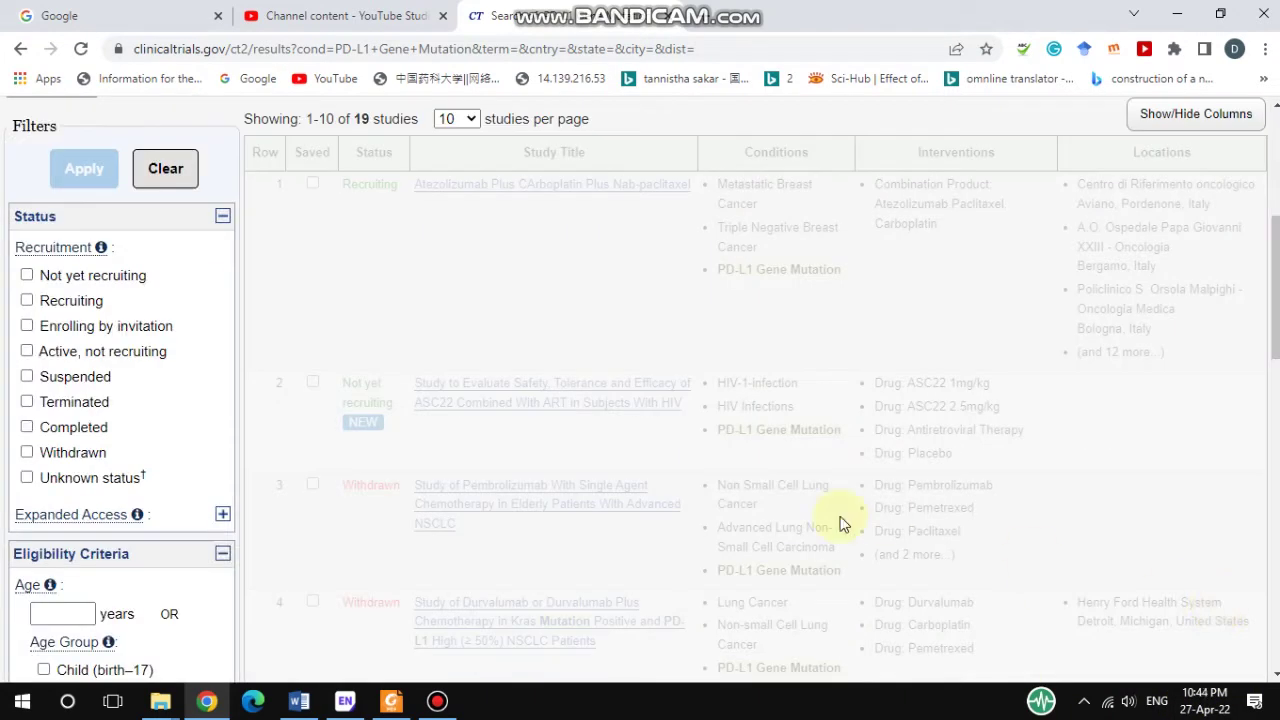
scroll(603, 455, down, 4)
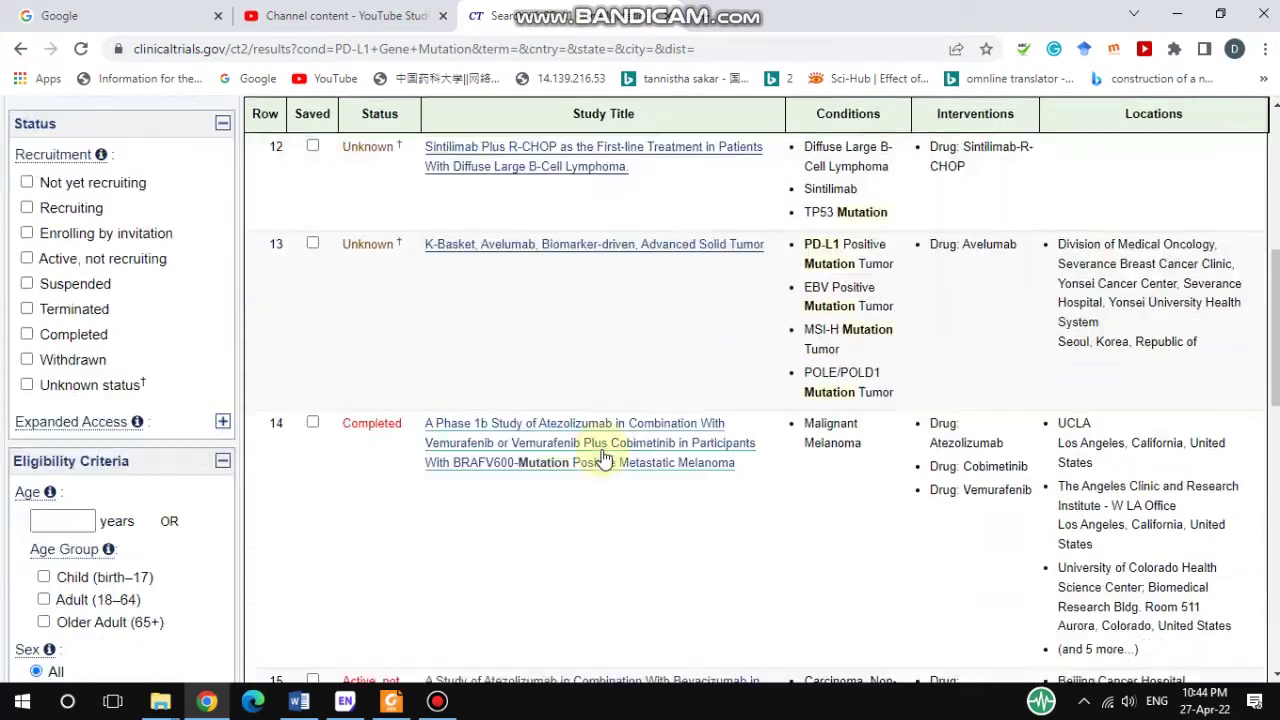
scroll(603, 455, down, 5)
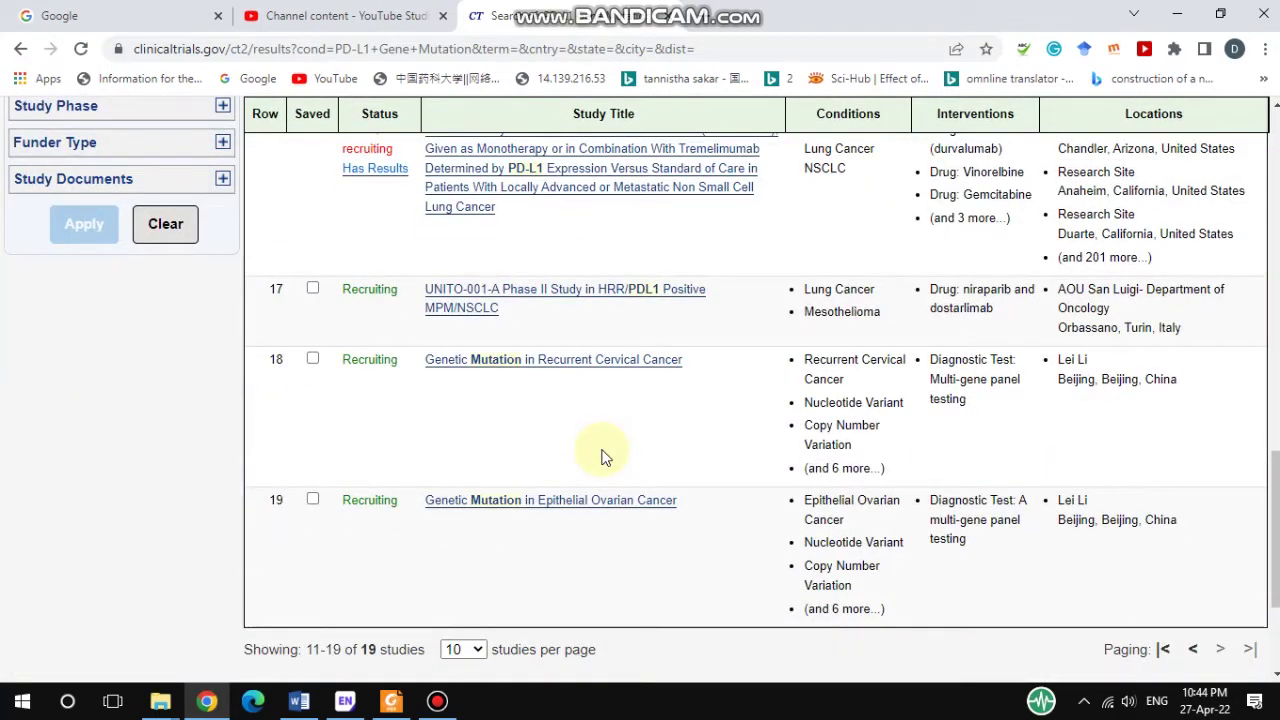
scroll(603, 455, up, 10)
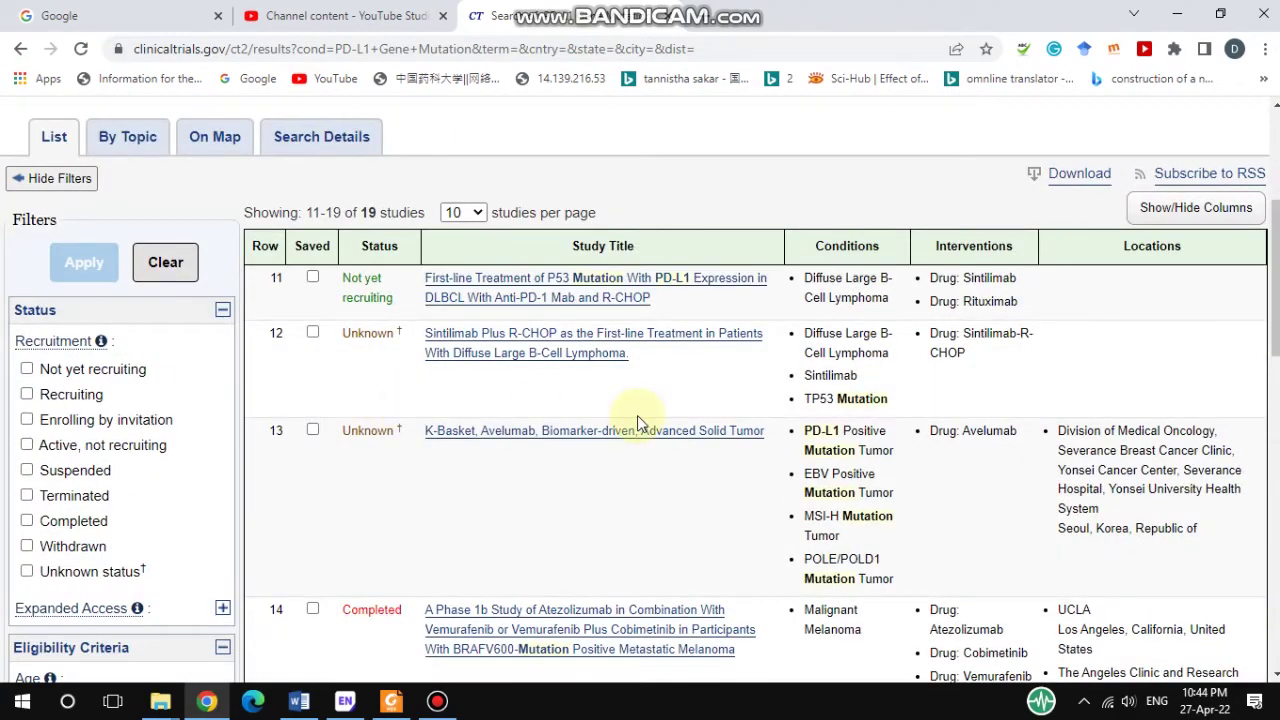
scroll(637, 415, down, 1)
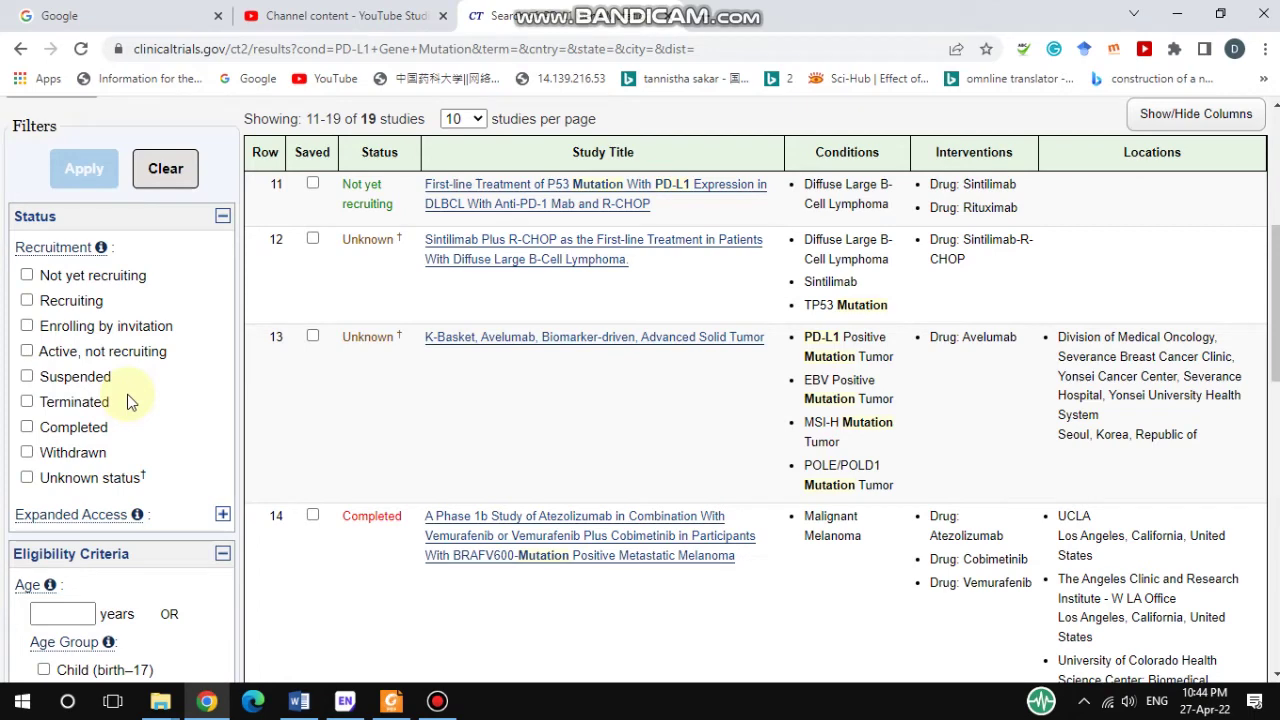
- Filter to Suspended, Terminated, Completed and Withdrawn statuses, then bring up the Pembrolizumab study's link menu
click(26, 378)
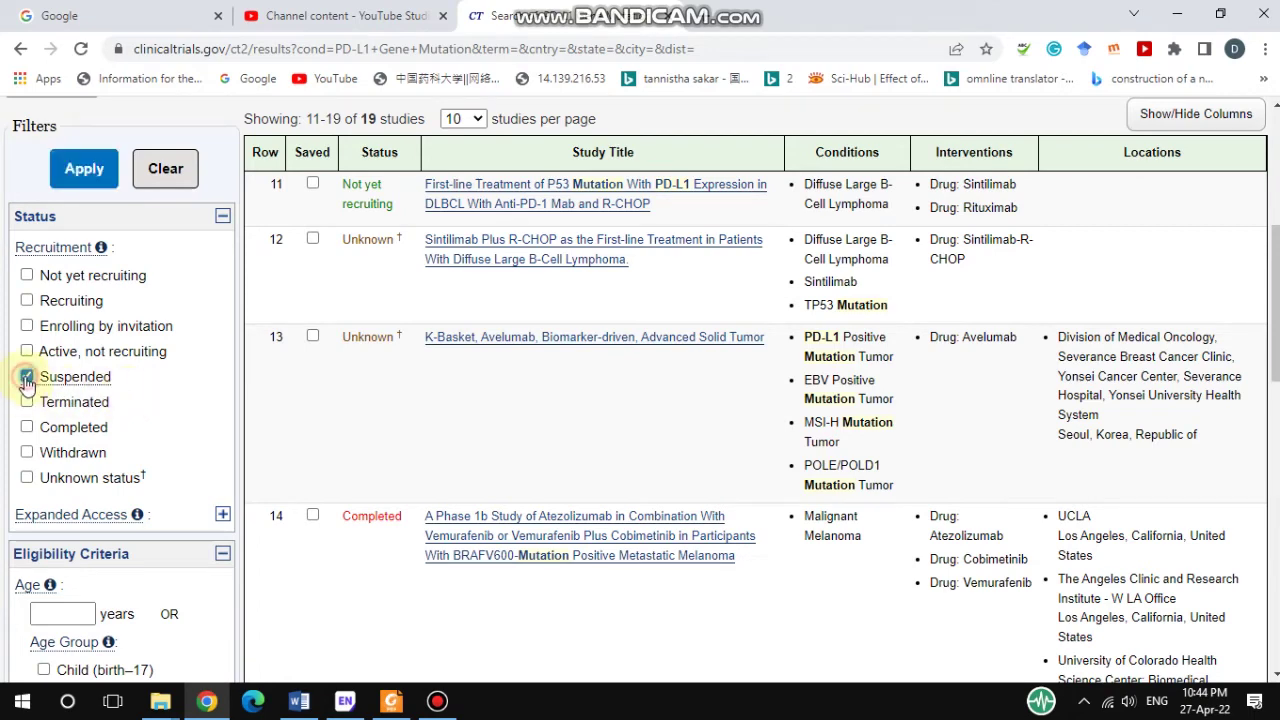
click(27, 403)
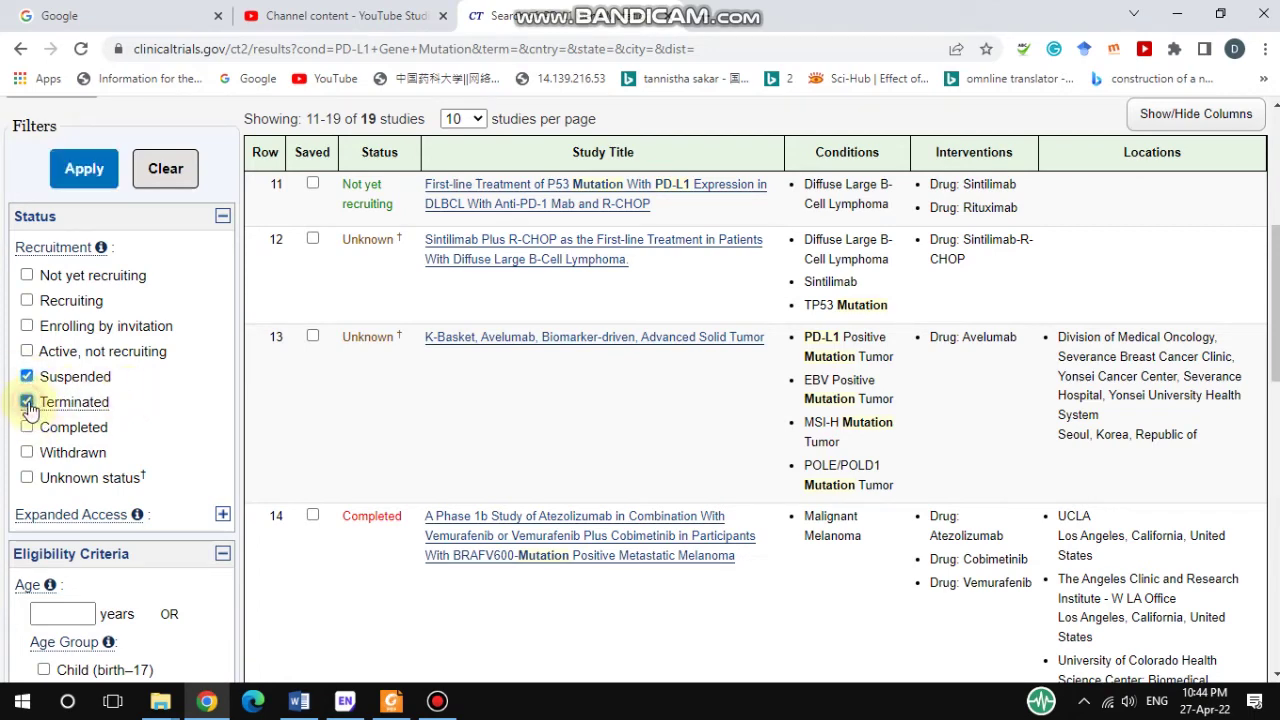
click(27, 428)
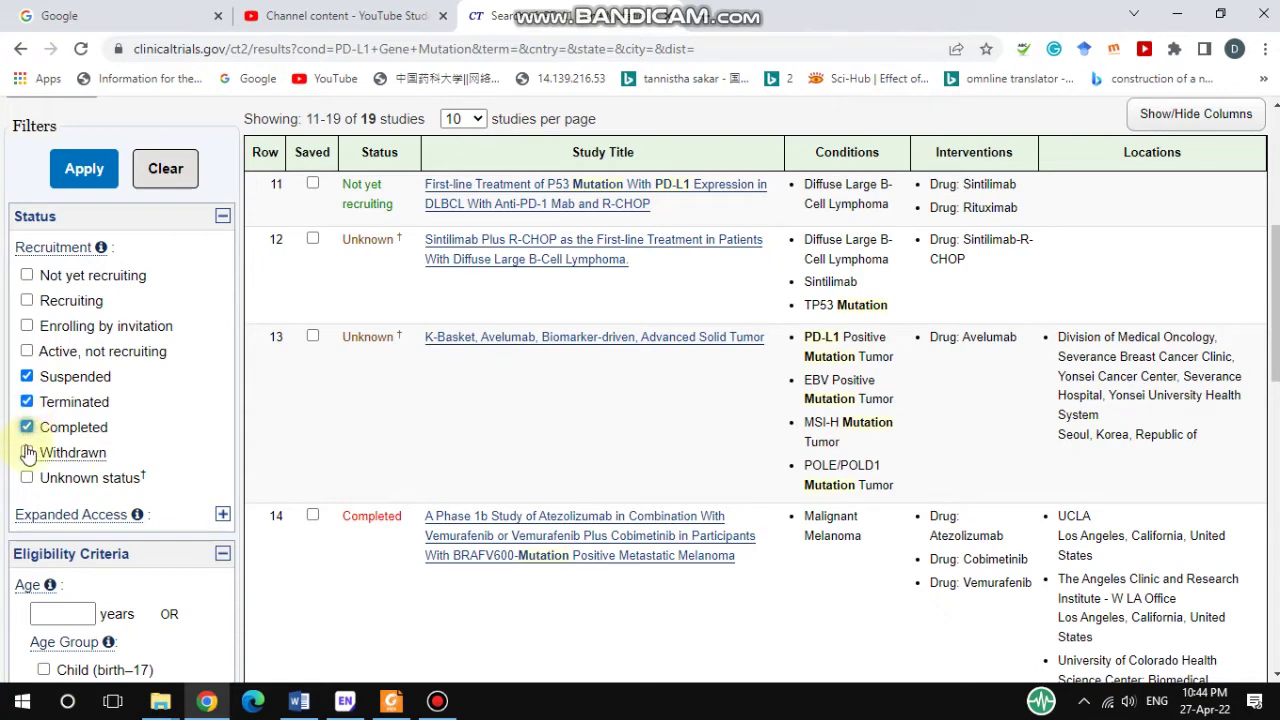
click(27, 454)
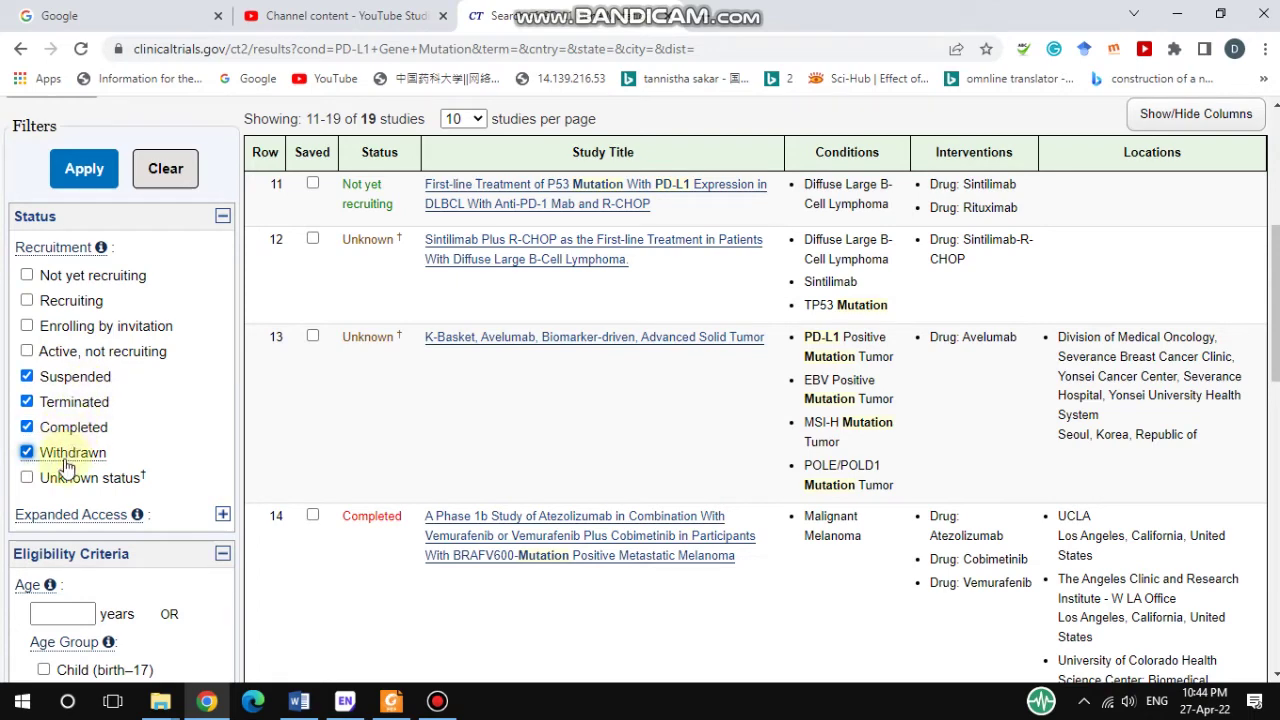
click(90, 180)
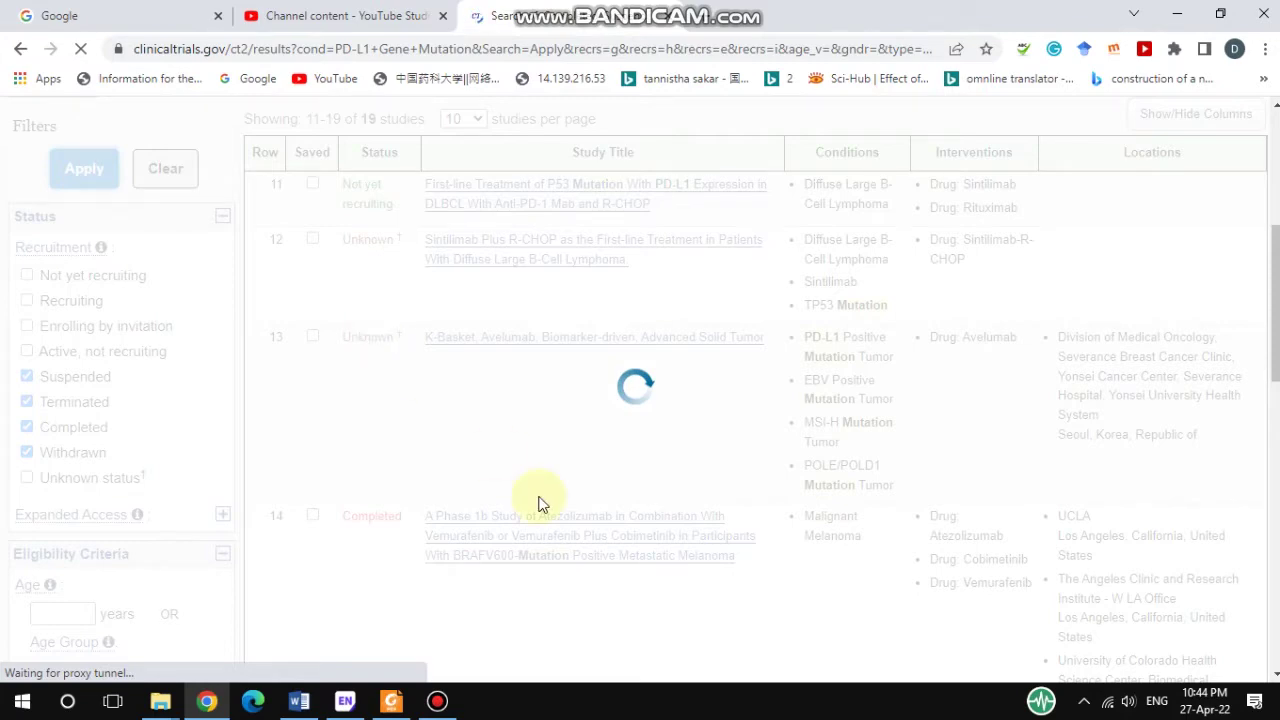
scroll(538, 503, down, 5)
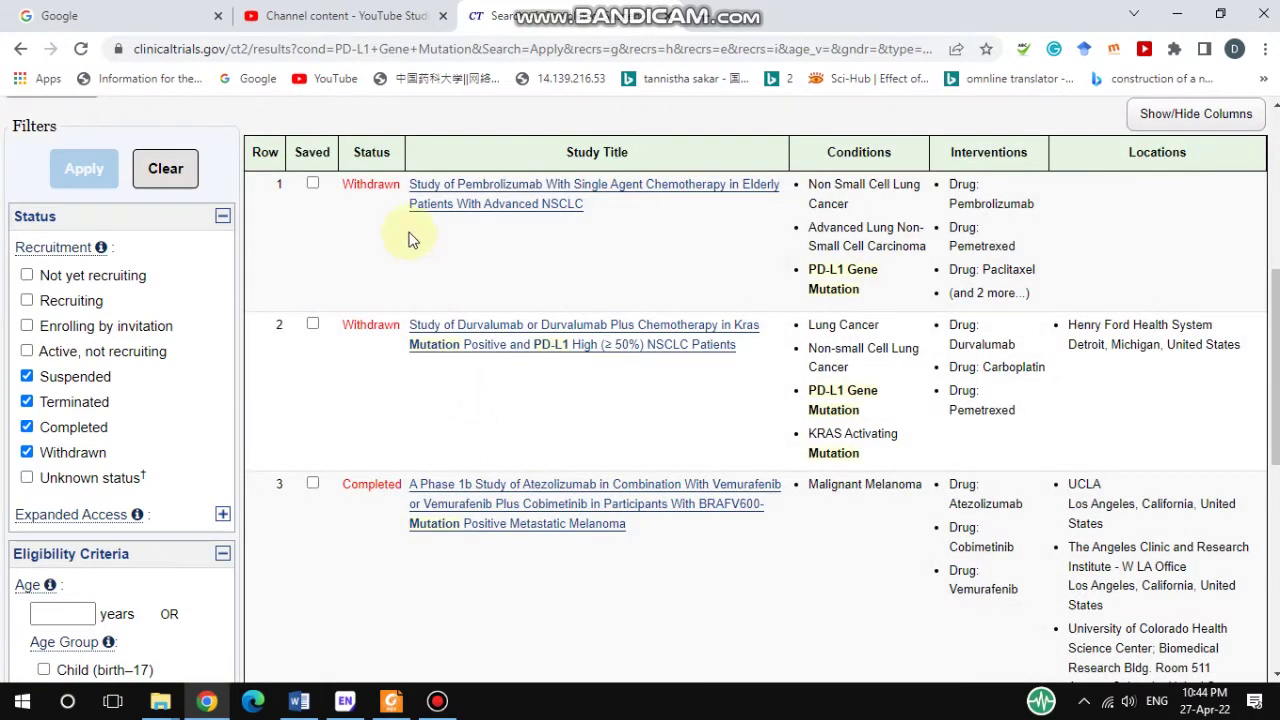
right_click(609, 187)
- Open the withdrawn Pembrolizumab elderly NSCLC study record and read its Study Details
click(632, 200)
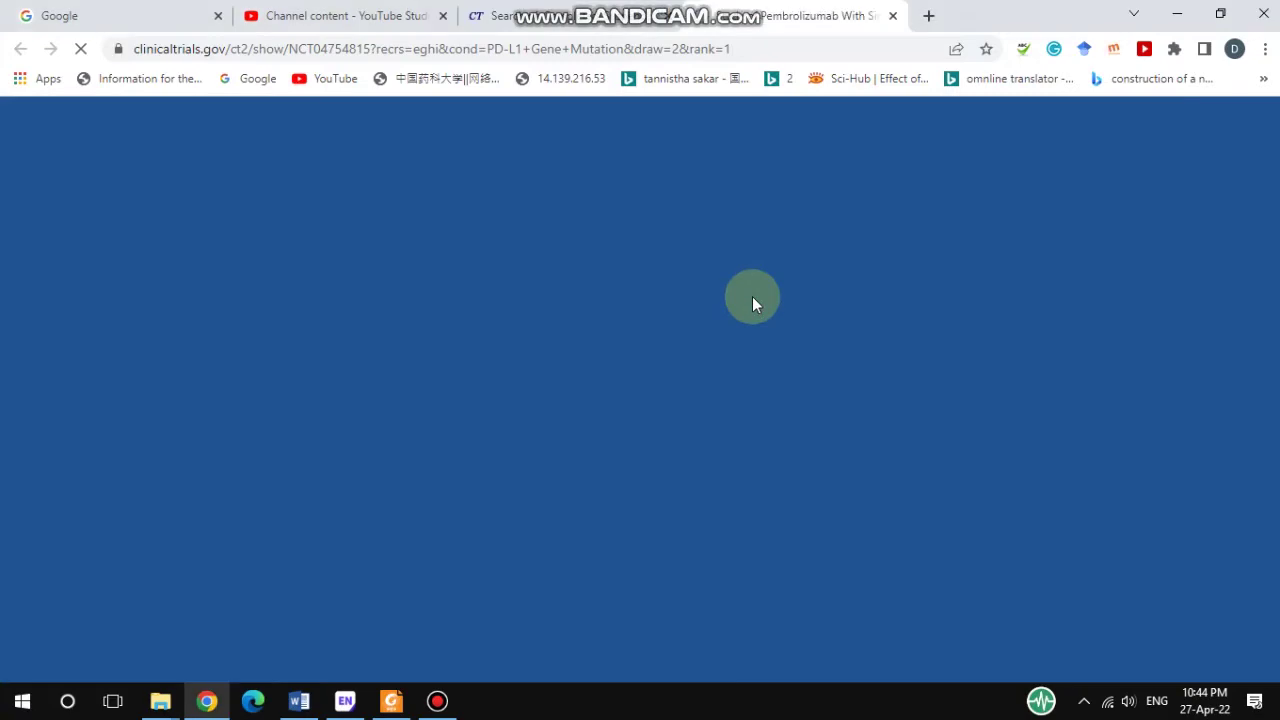
scroll(641, 494, down, 6)
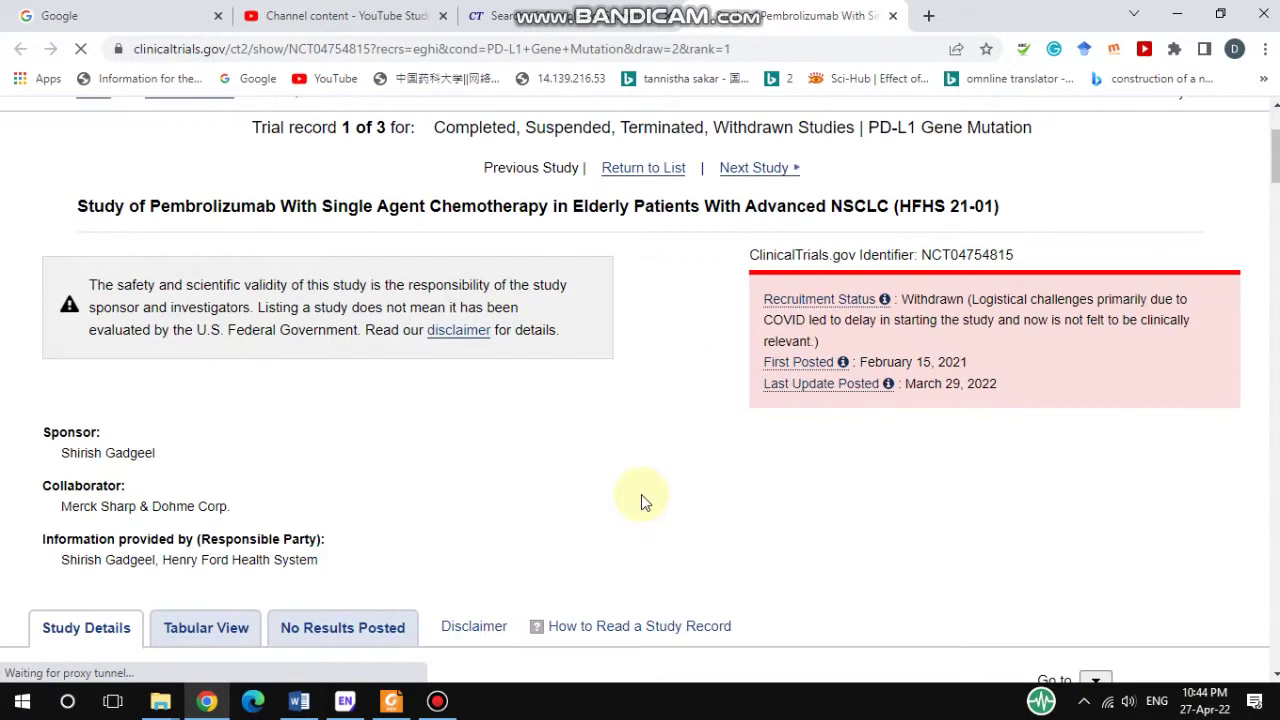
scroll(644, 492, down, 3)
scroll(600, 488, up, 4)
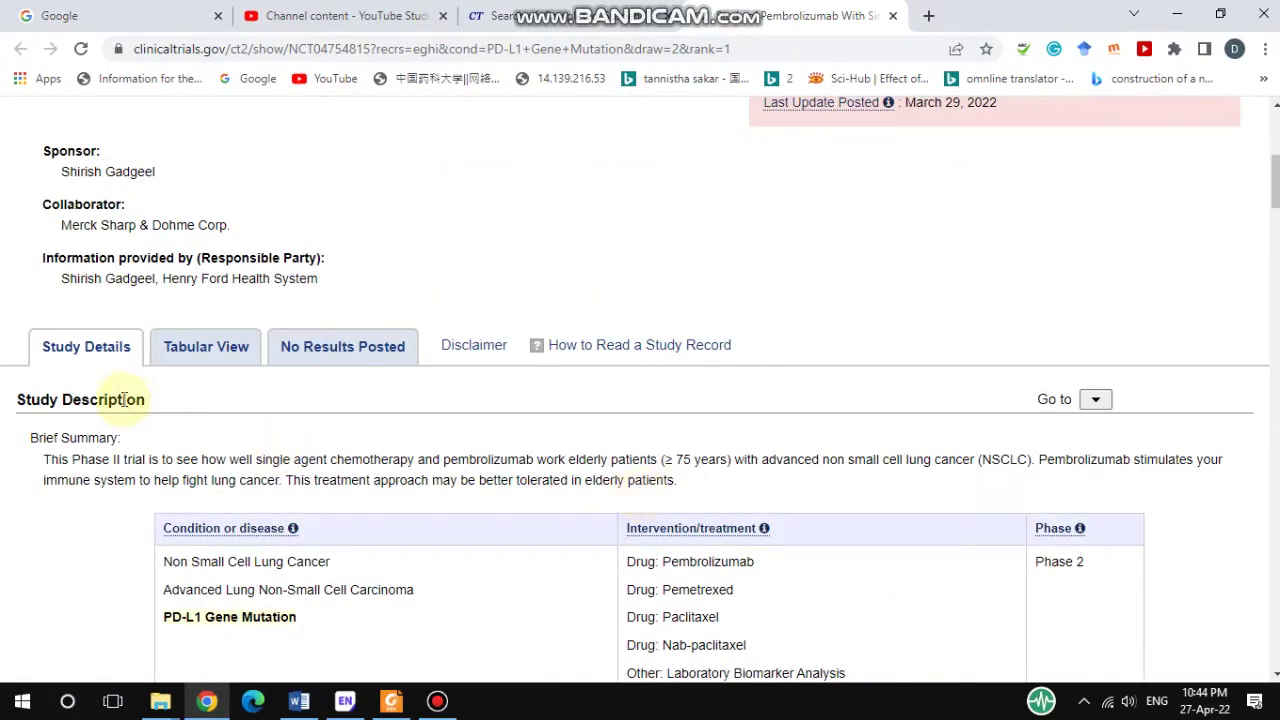
scroll(306, 420, down, 4)
scroll(306, 425, down, 3)
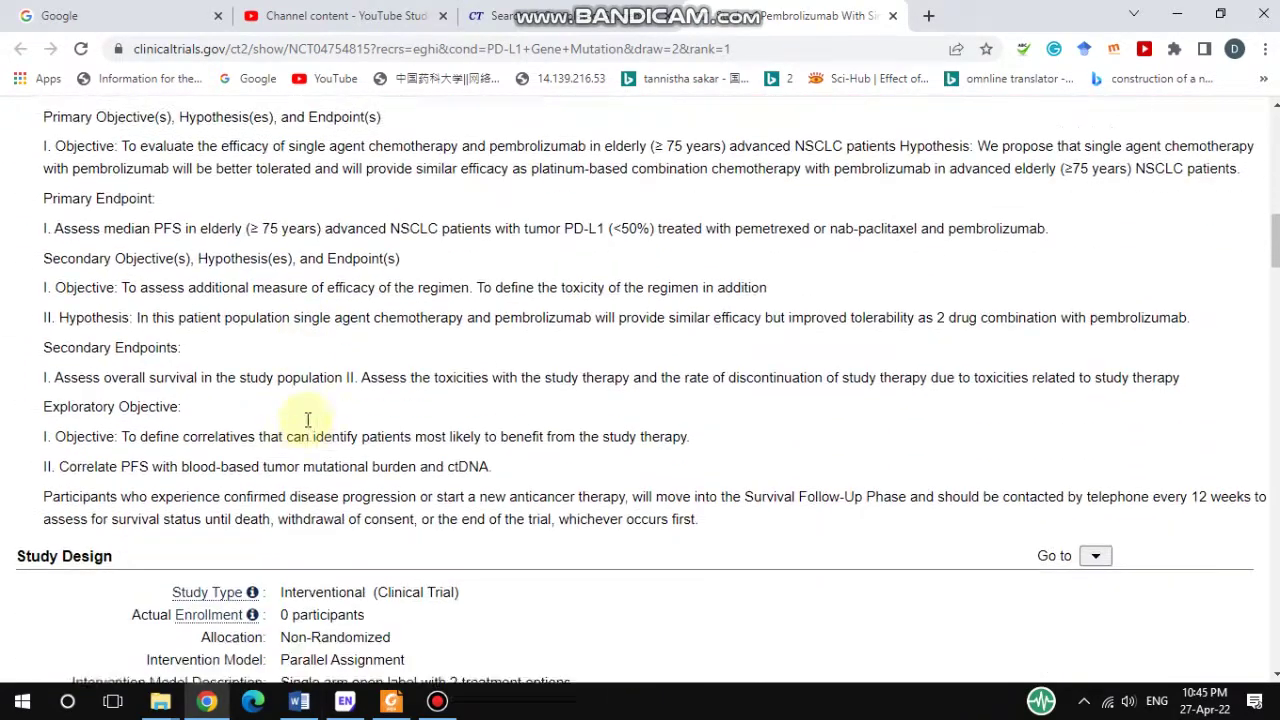
scroll(306, 422, up, 5)
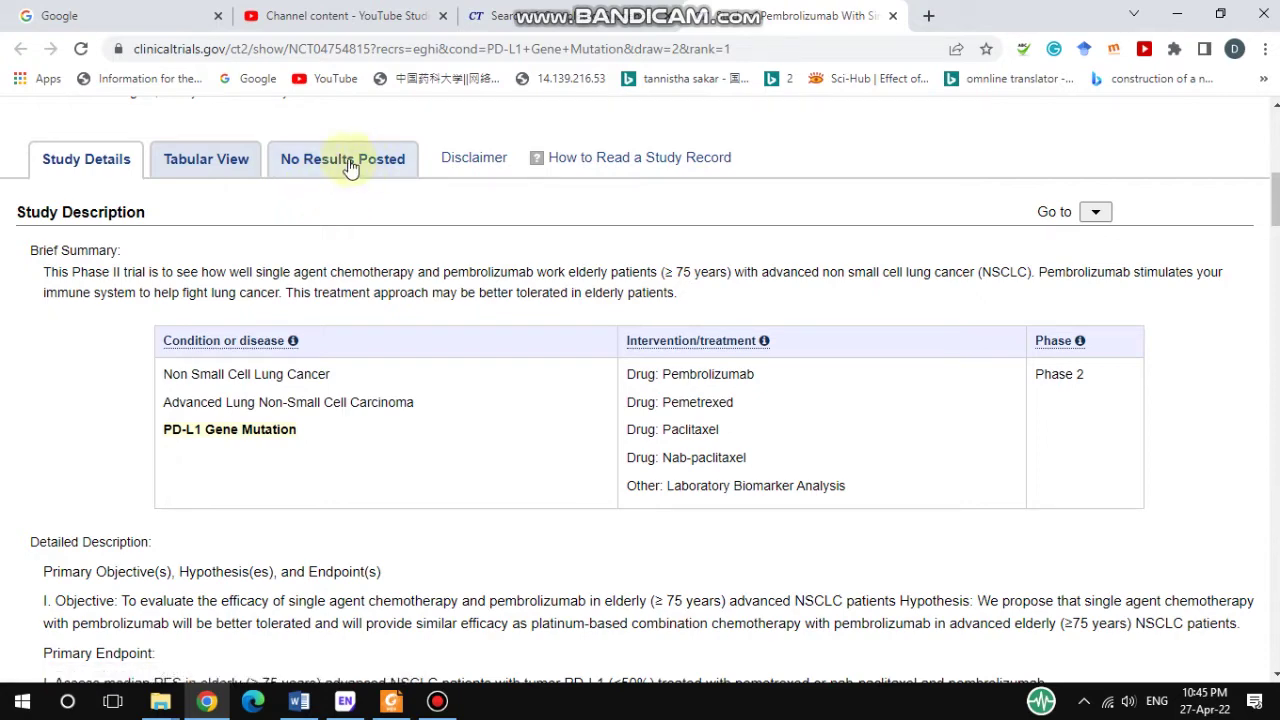
scroll(689, 190, up, 1)
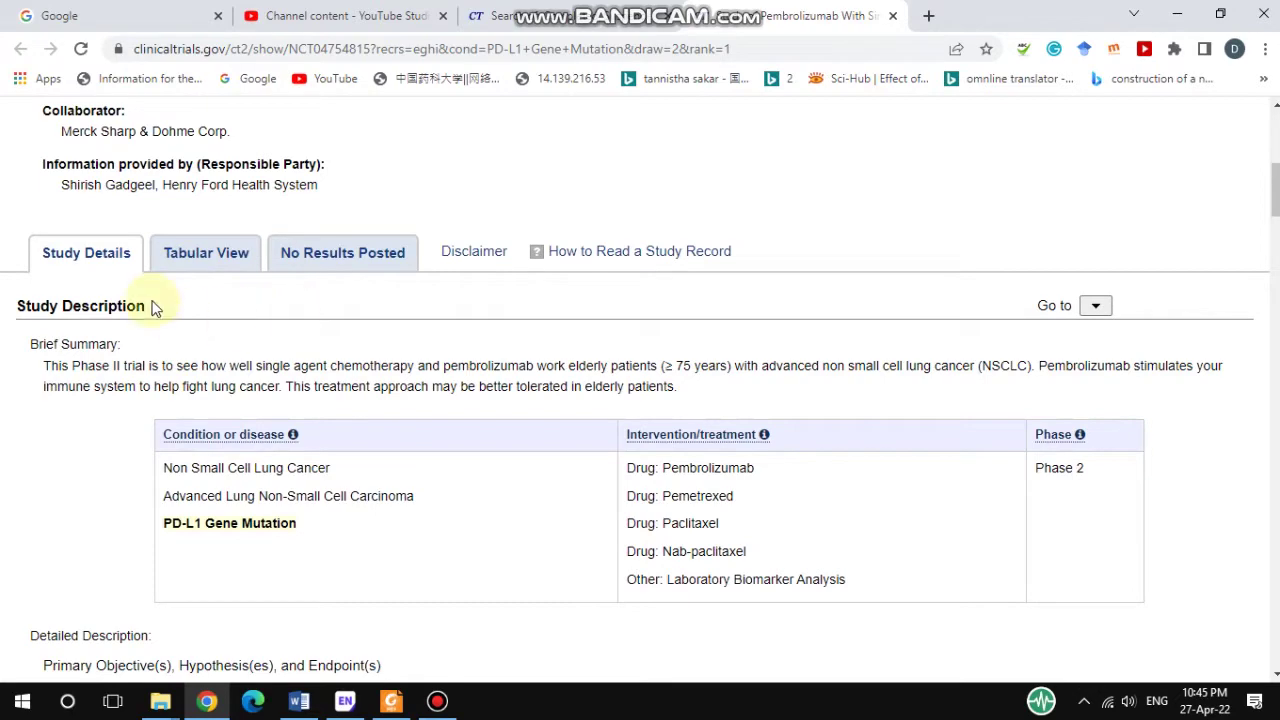
- Switch the record to Tabular View and review tracking details such as outcome measures
click(200, 253)
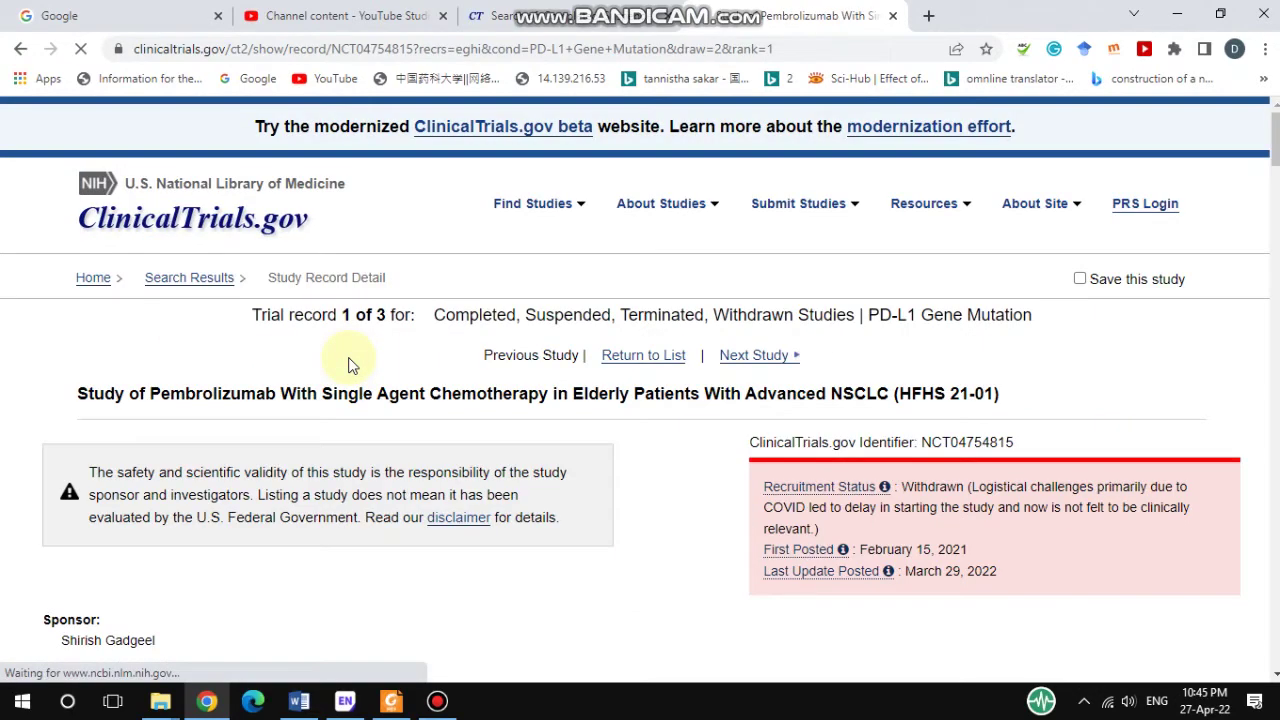
scroll(522, 505, down, 4)
scroll(522, 505, down, 12)
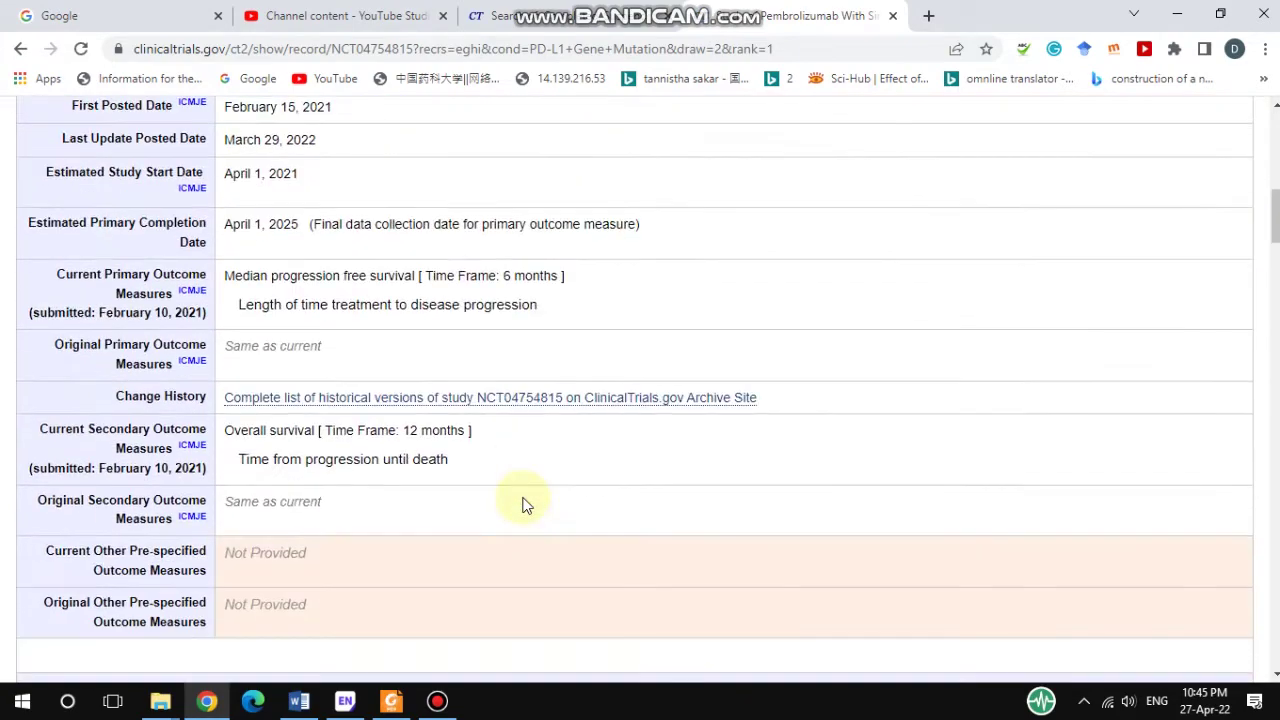
scroll(522, 503, up, 10)
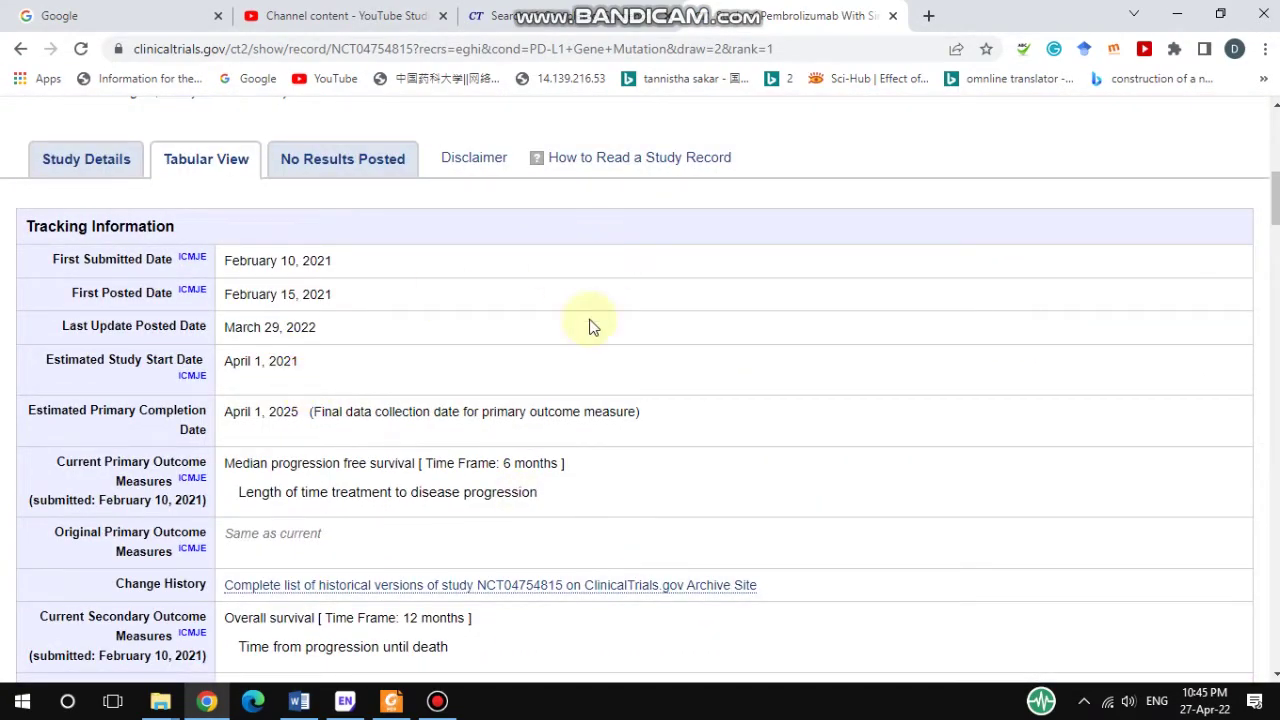
scroll(597, 434, down, 15)
scroll(597, 434, up, 20)
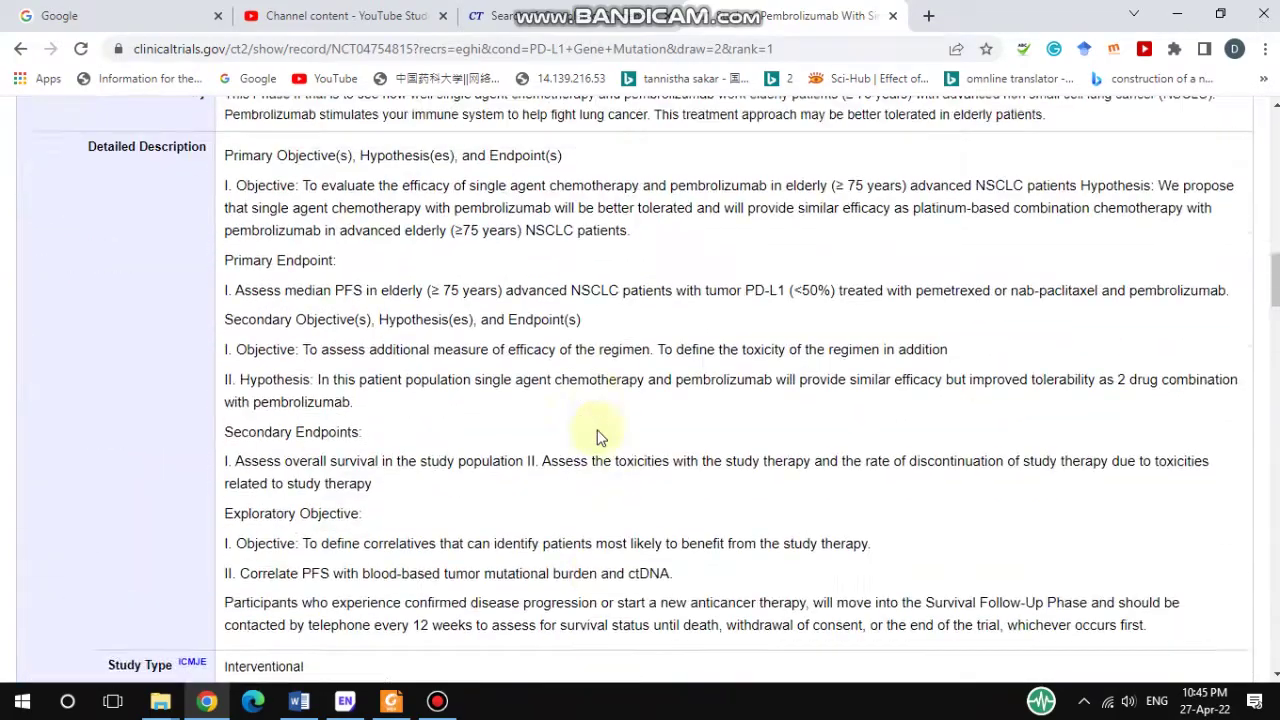
scroll(457, 443, down, 10)
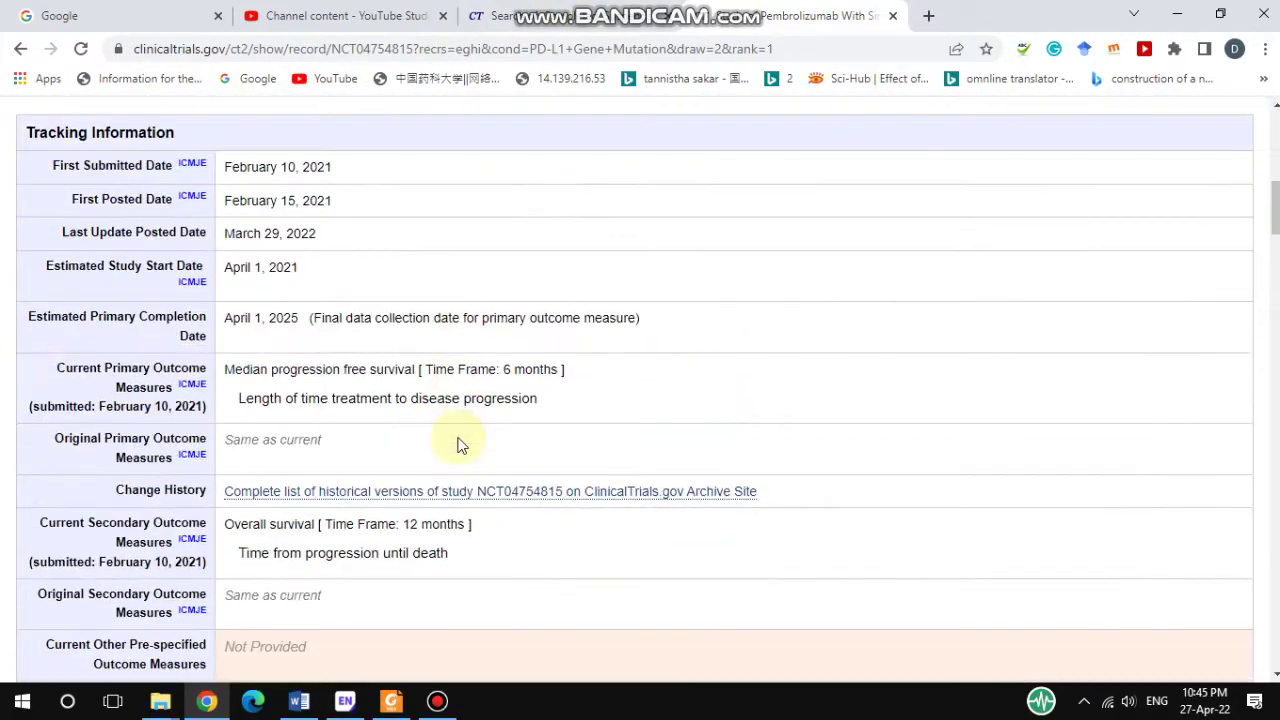
scroll(457, 443, up, 9)
scroll(457, 443, down, 2)
scroll(457, 443, up, 3)
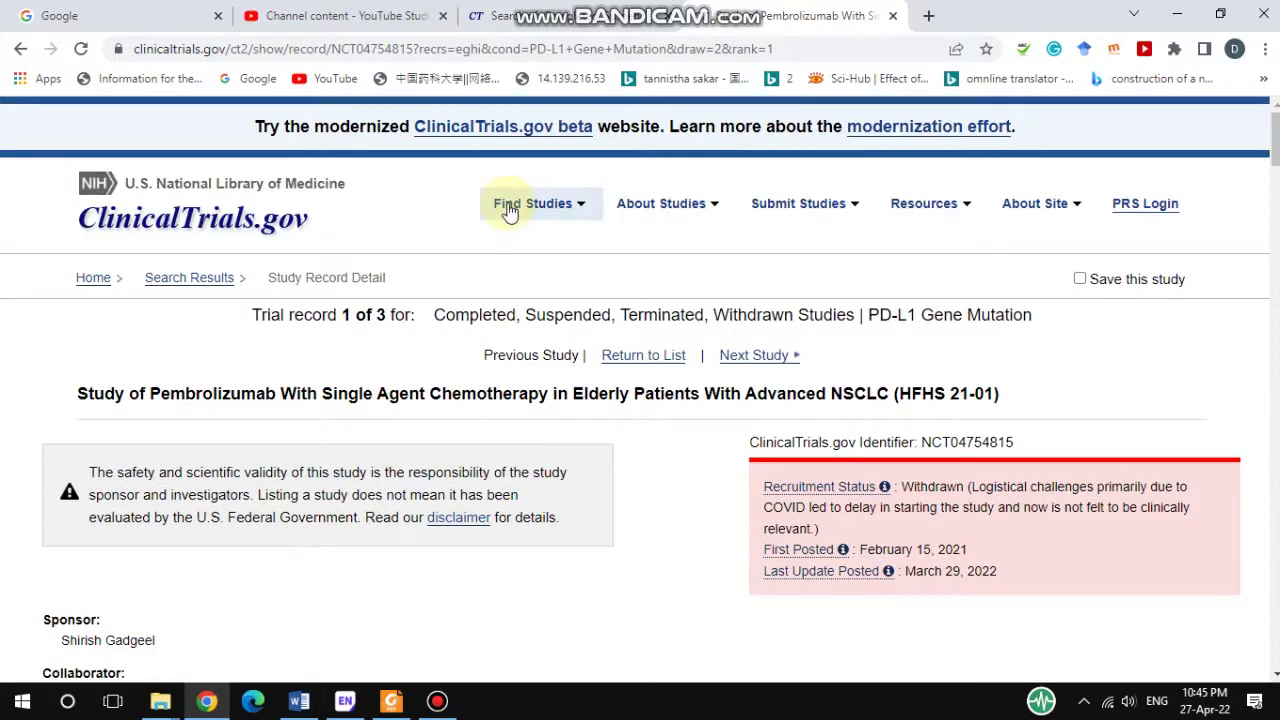
- Return to the filtered results and open the Phase 1b Atezolizumab melanoma study in a new tab
click(592, 12)
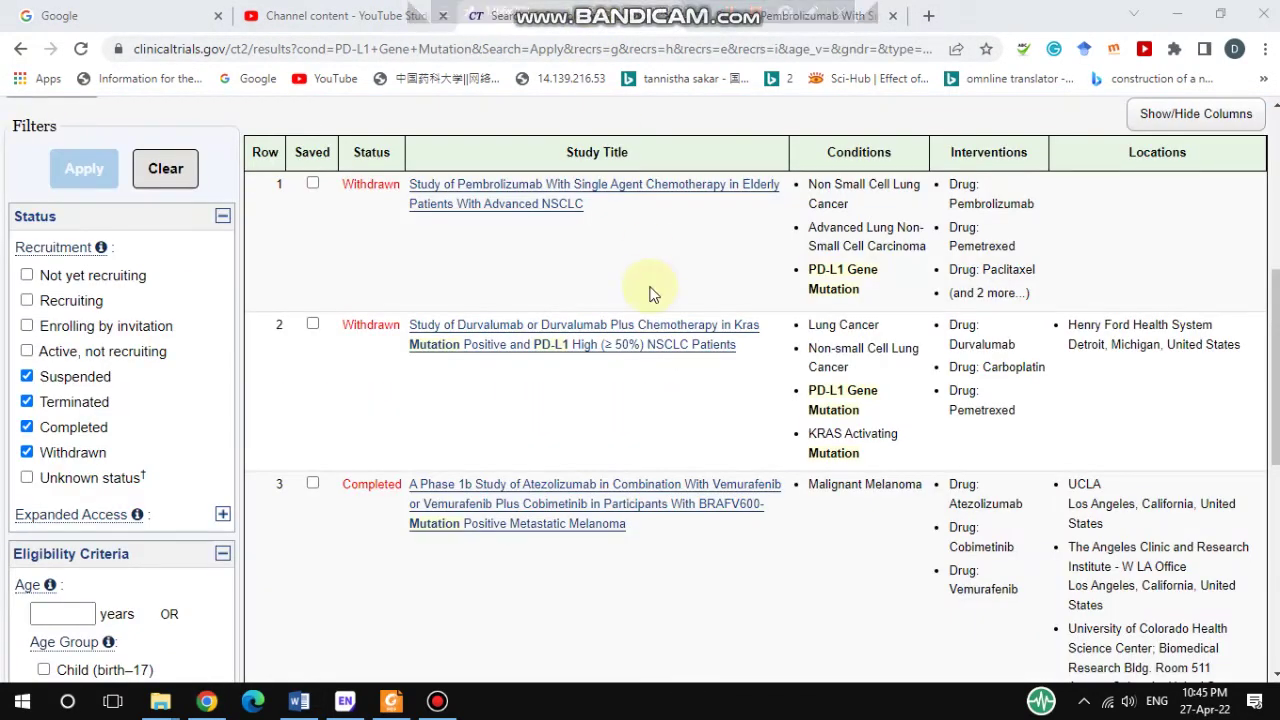
scroll(686, 566, down, 1)
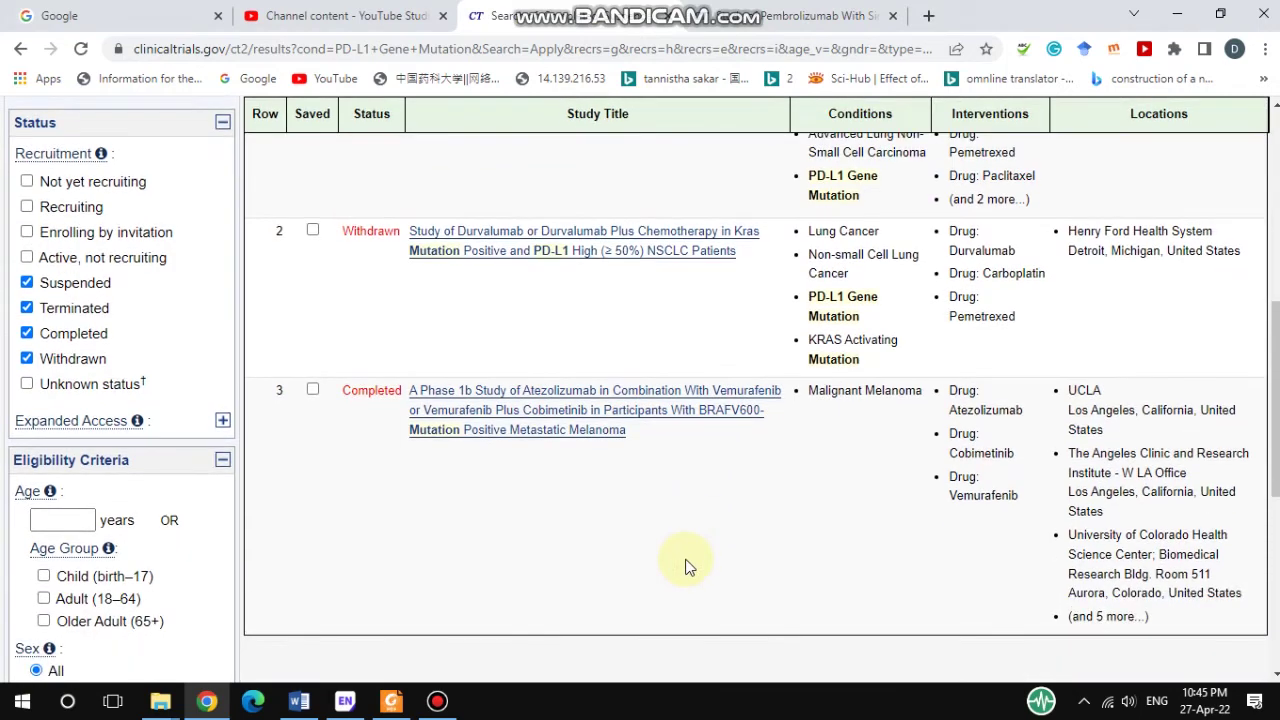
right_click(669, 420)
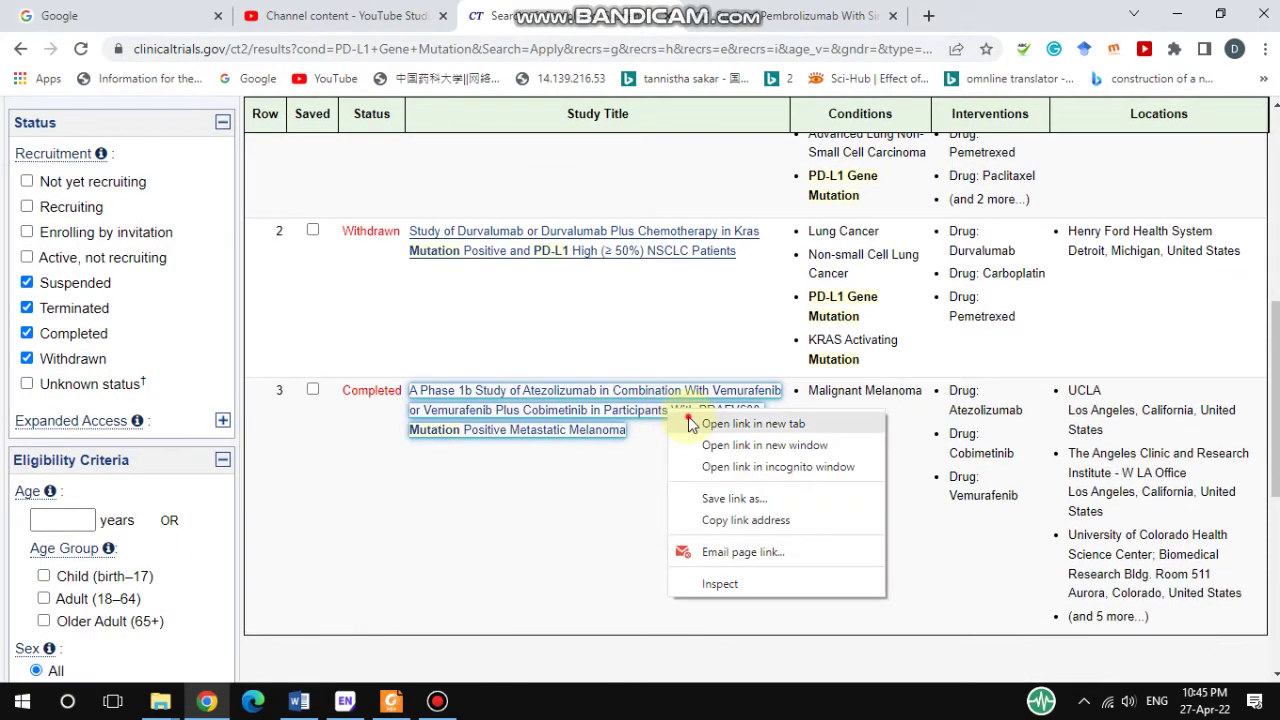
click(690, 424)
click(940, 15)
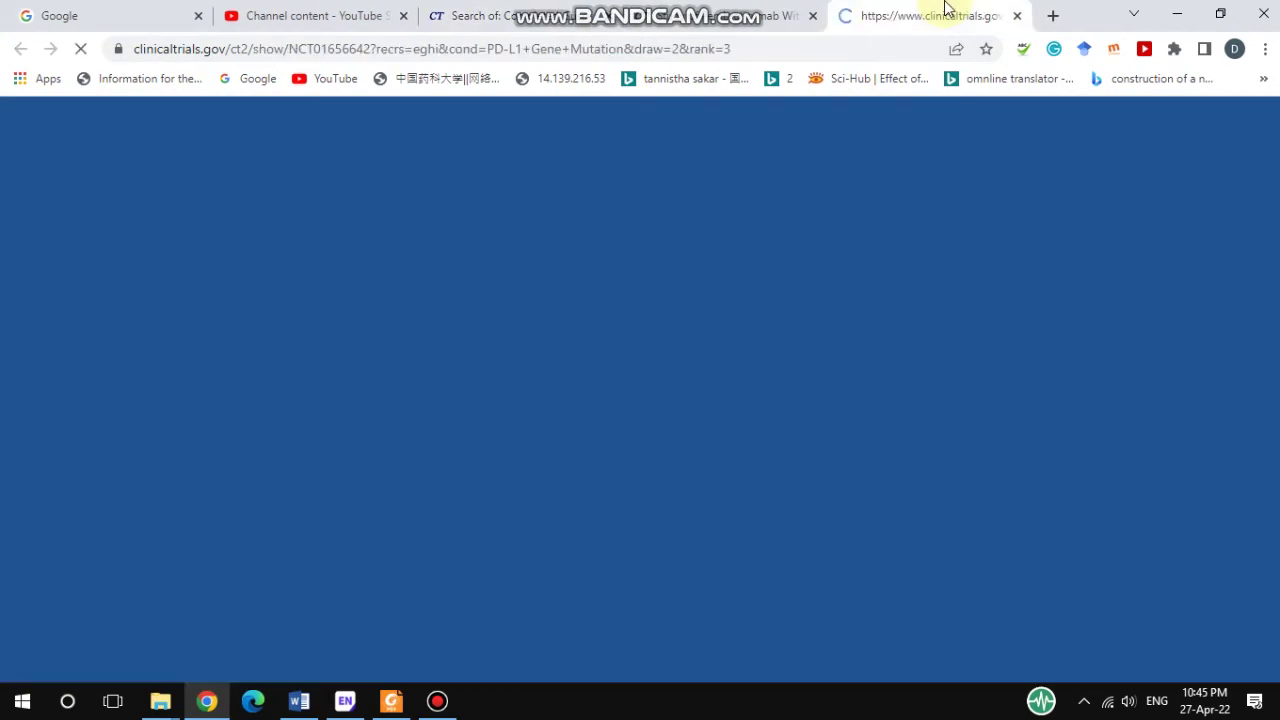
- Scroll through the record to its Study Description and Study Design sections
scroll(833, 495, down, 8)
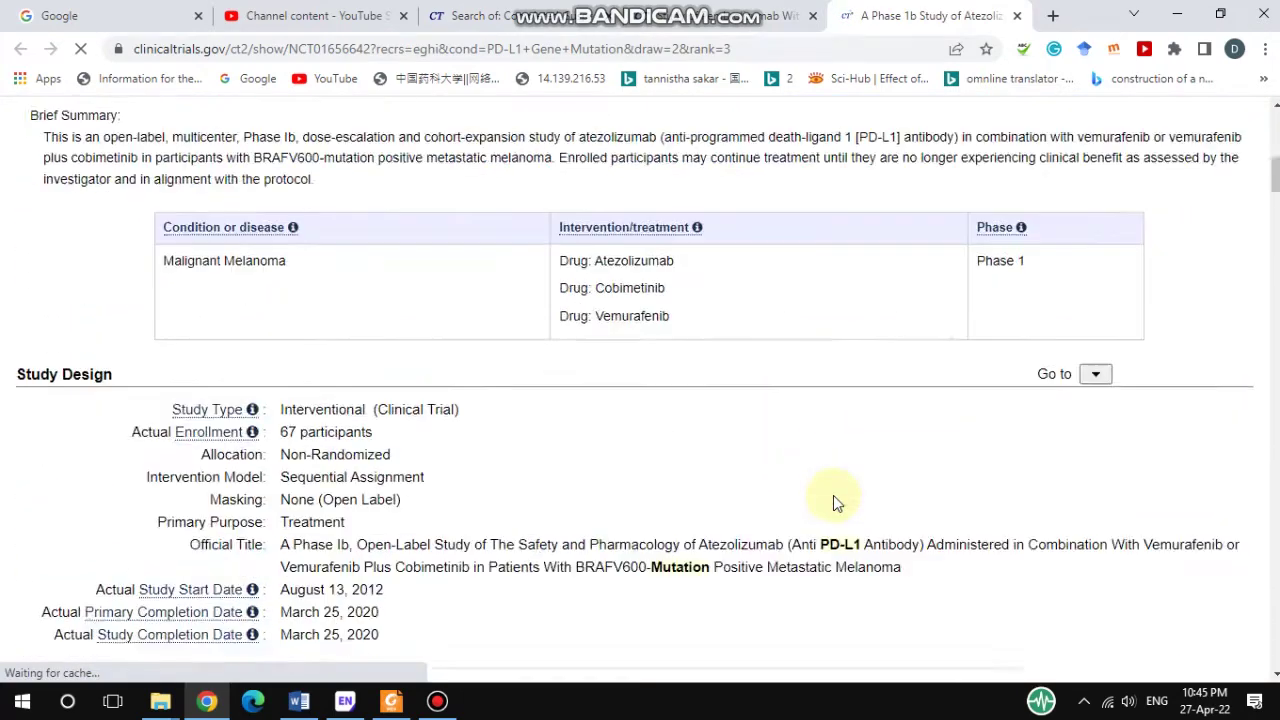
scroll(833, 495, up, 7)
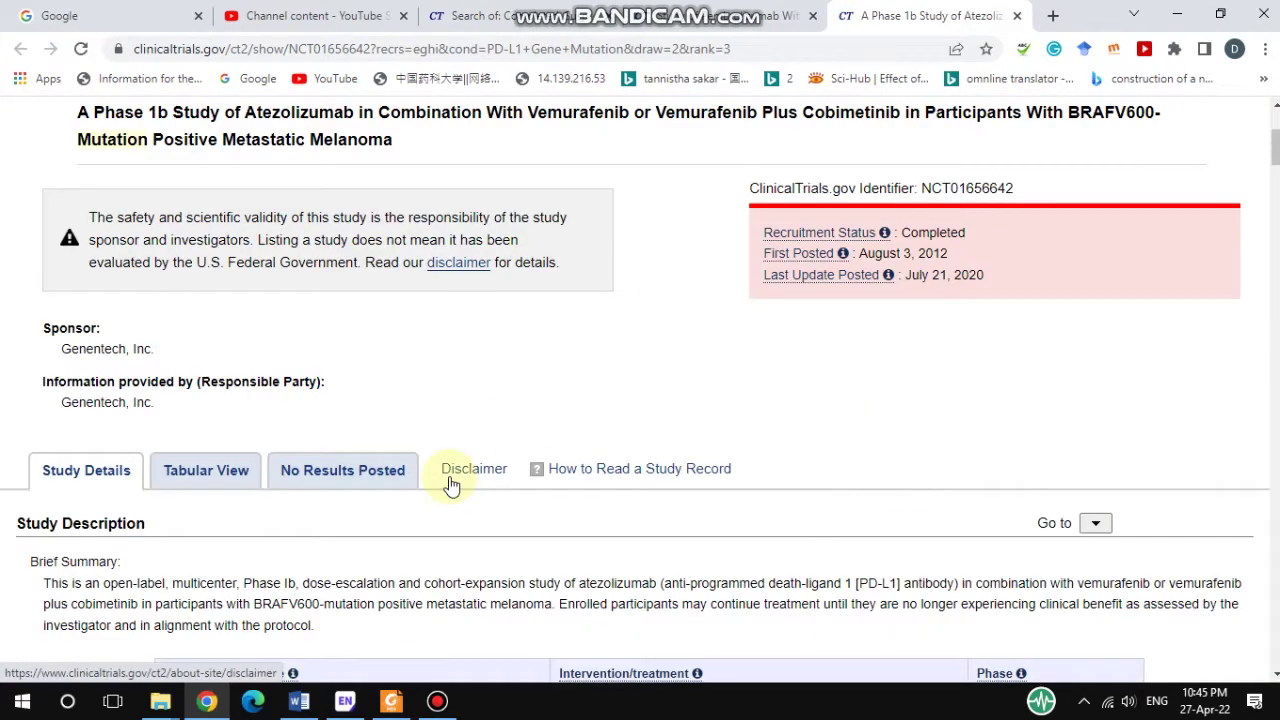
scroll(692, 407, down, 5)
scroll(692, 413, down, 1)
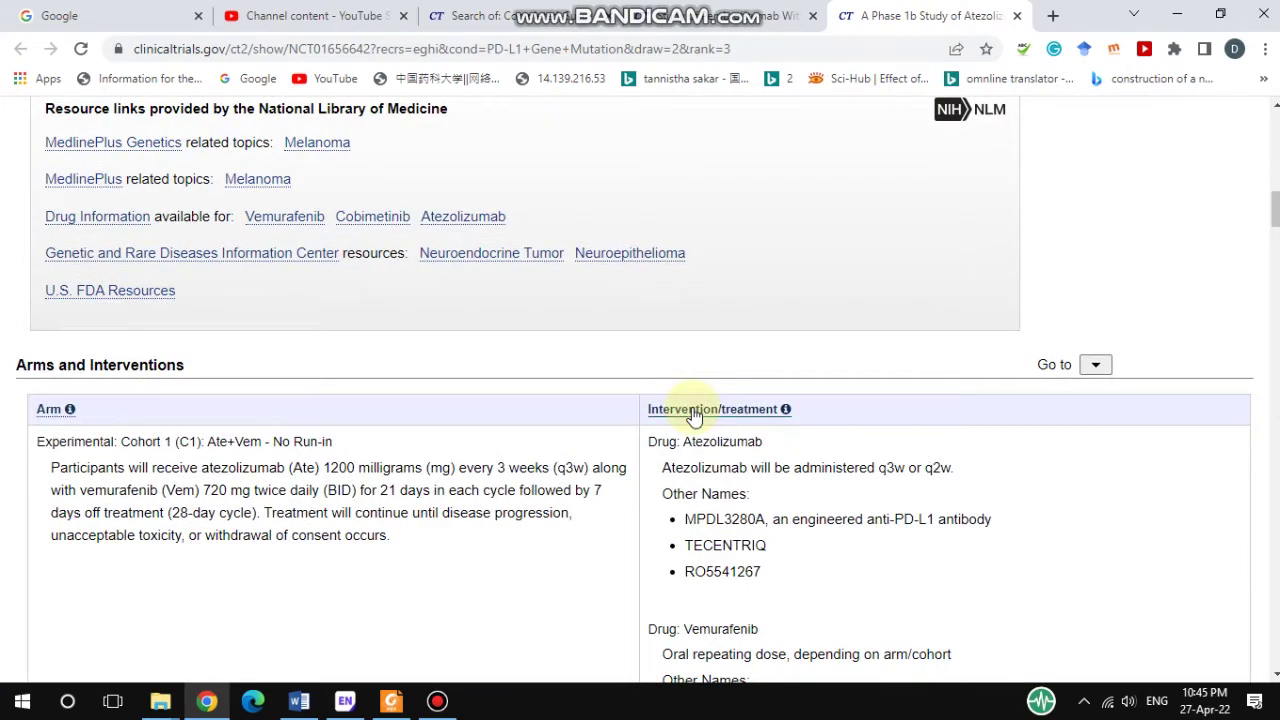
scroll(692, 413, down, 6)
scroll(694, 416, down, 1)
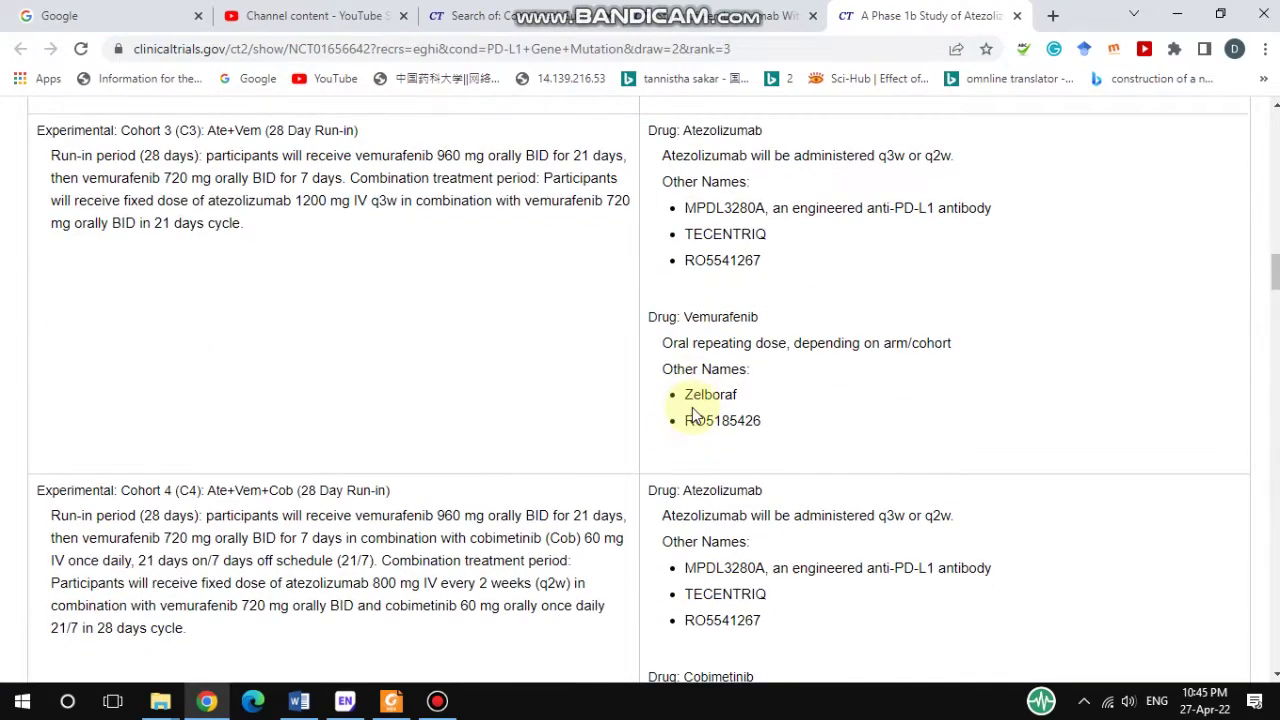
scroll(427, 436, down, 5)
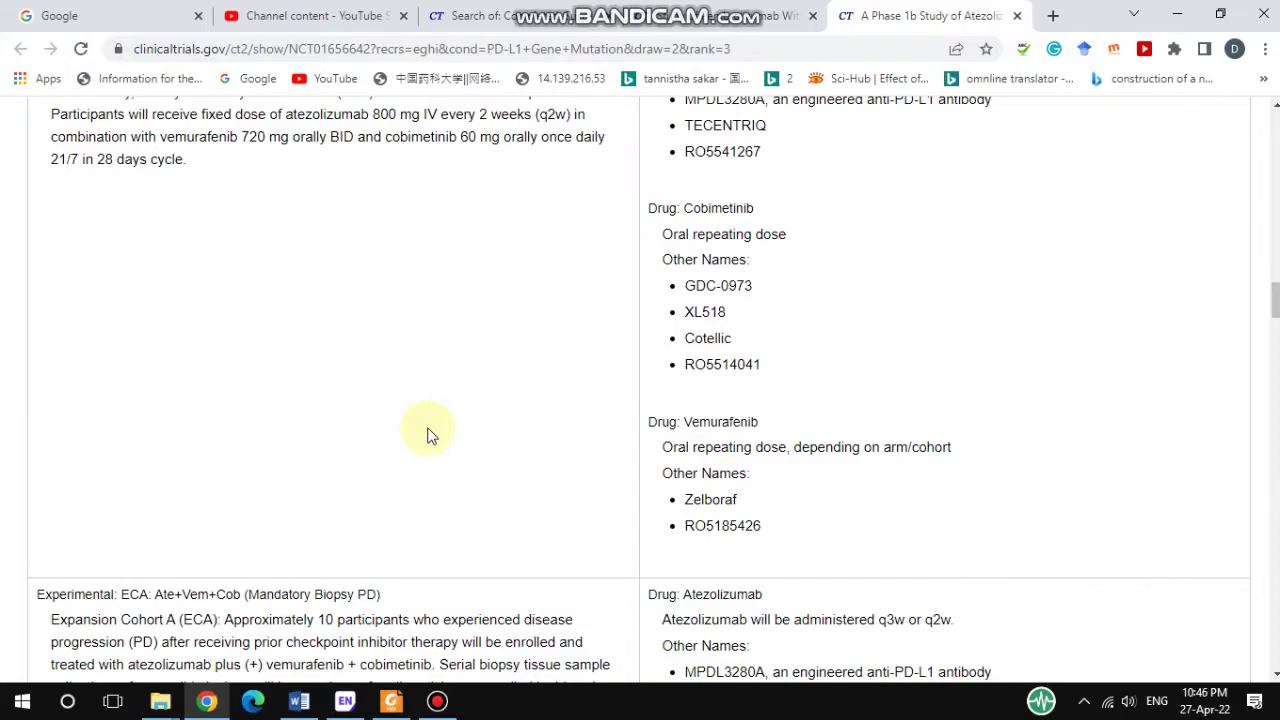
scroll(427, 436, up, 12)
scroll(427, 436, up, 9)
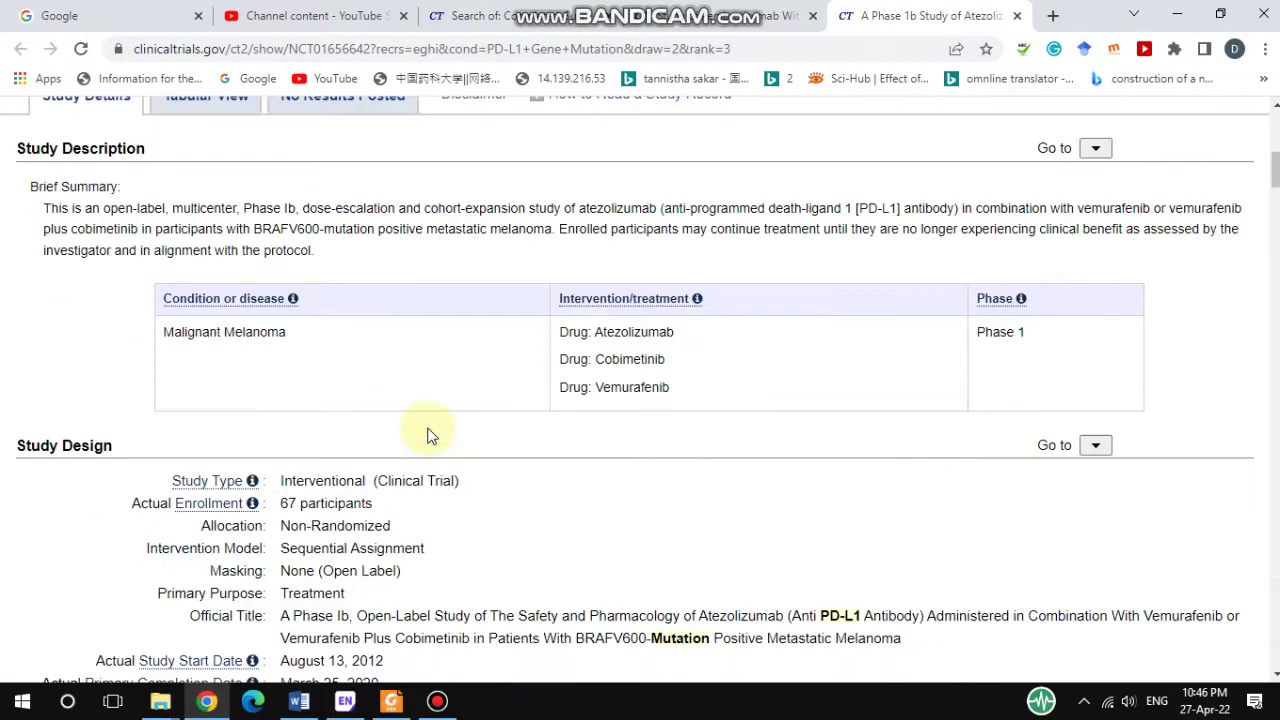
scroll(427, 436, up, 1)
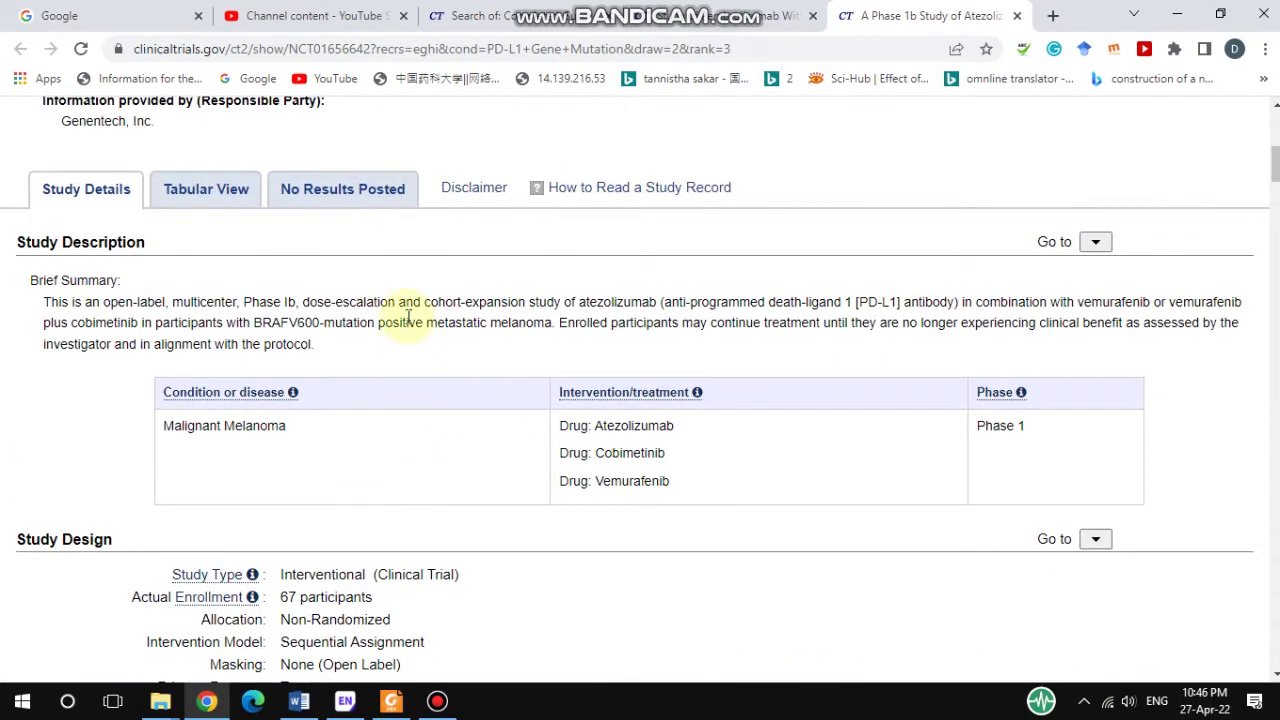
- Revisit the Pembrolizumab record and results tabs, then go back twice to the empty Find a study form
click(700, 15)
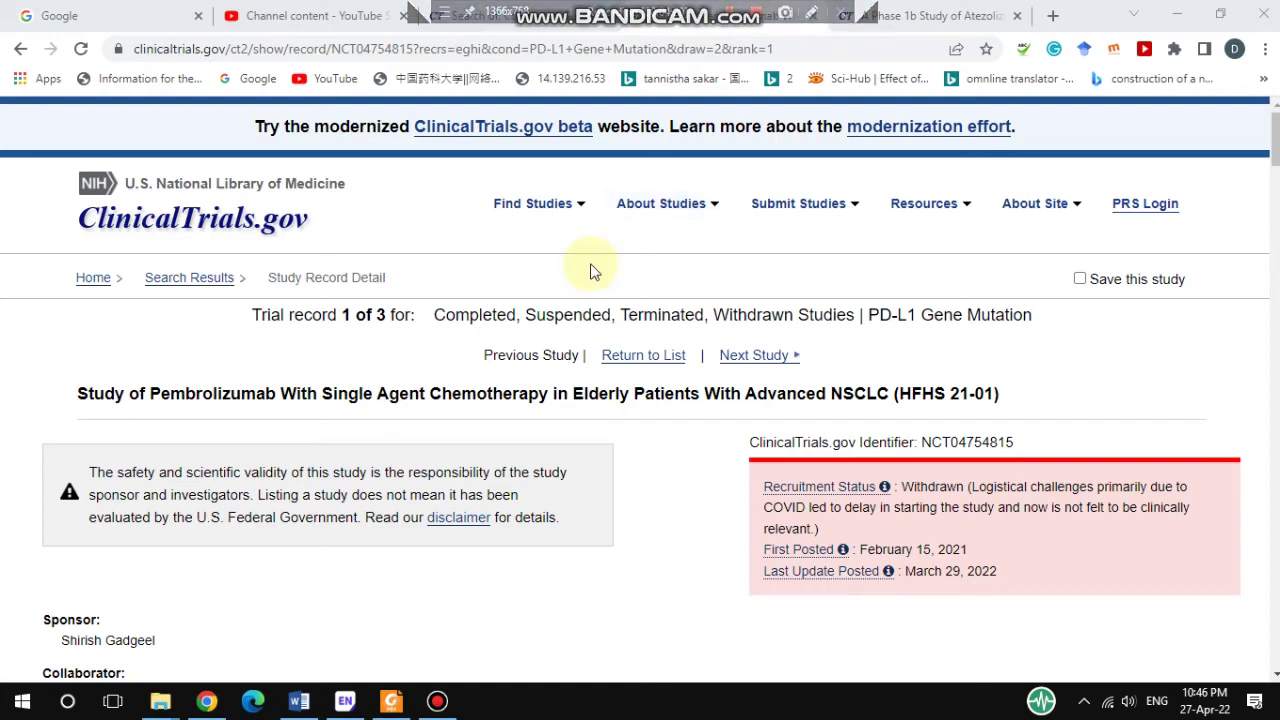
click(507, 12)
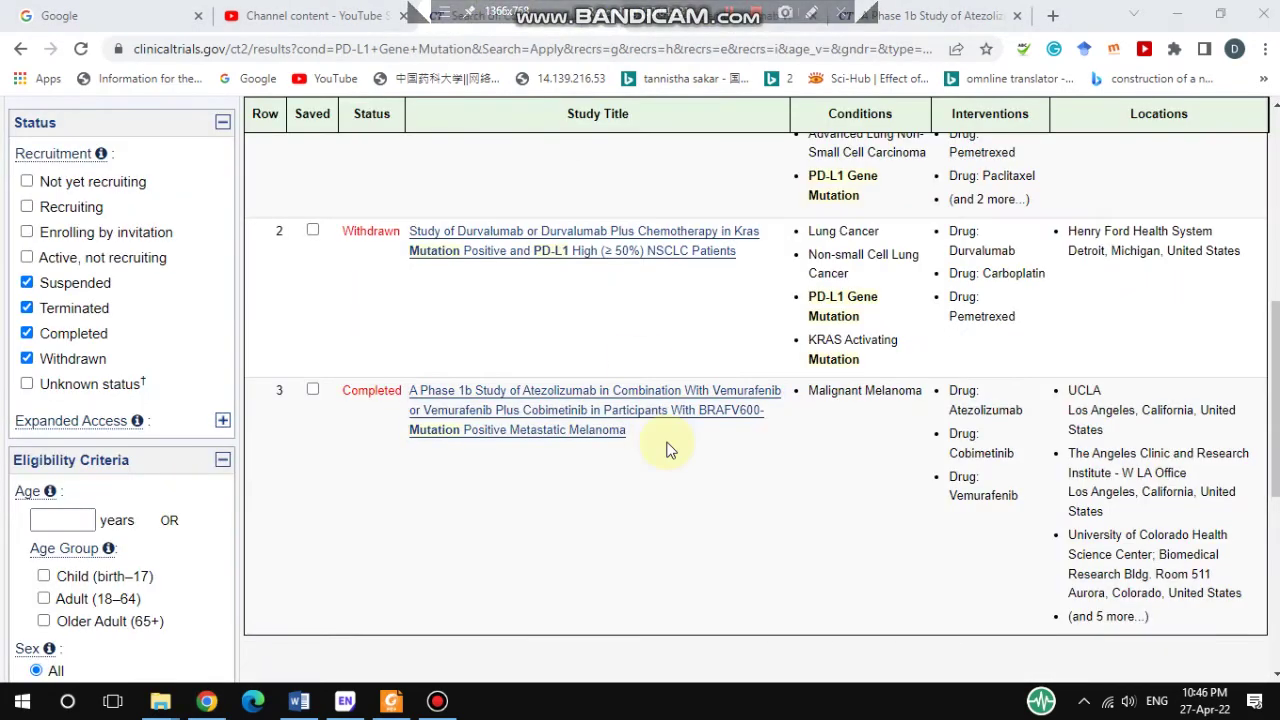
scroll(667, 449, up, 5)
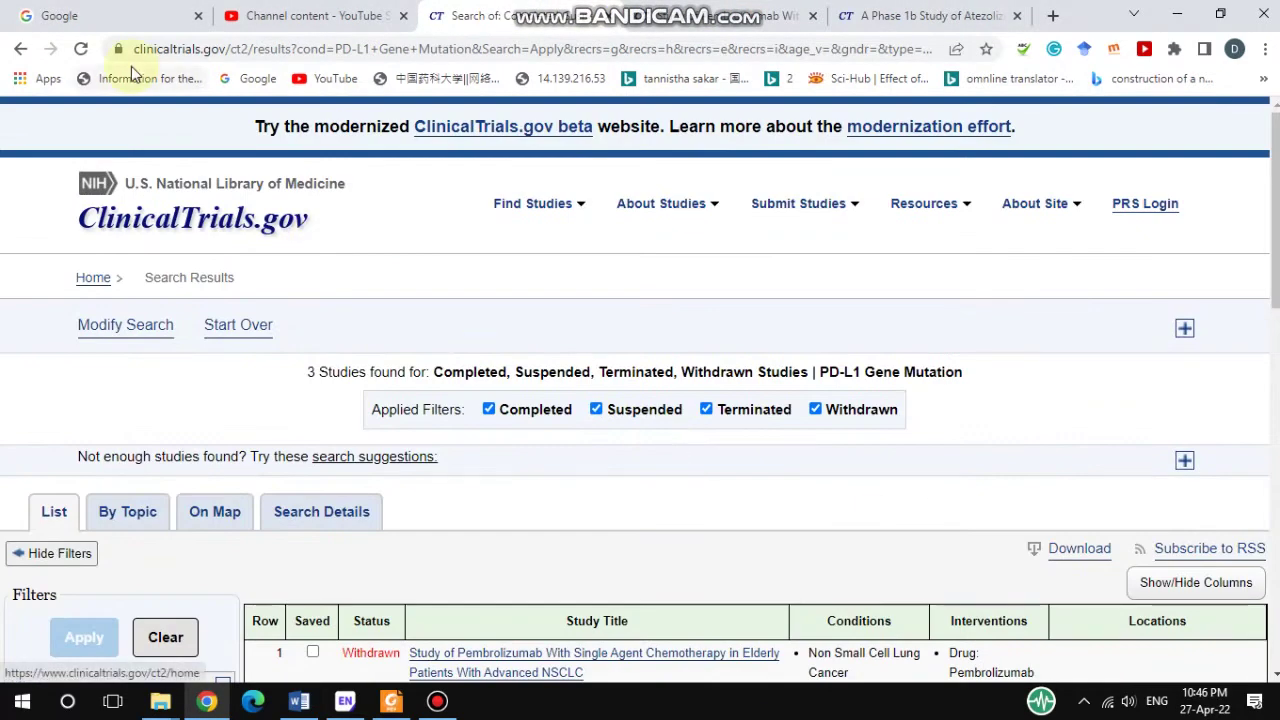
click(22, 48)
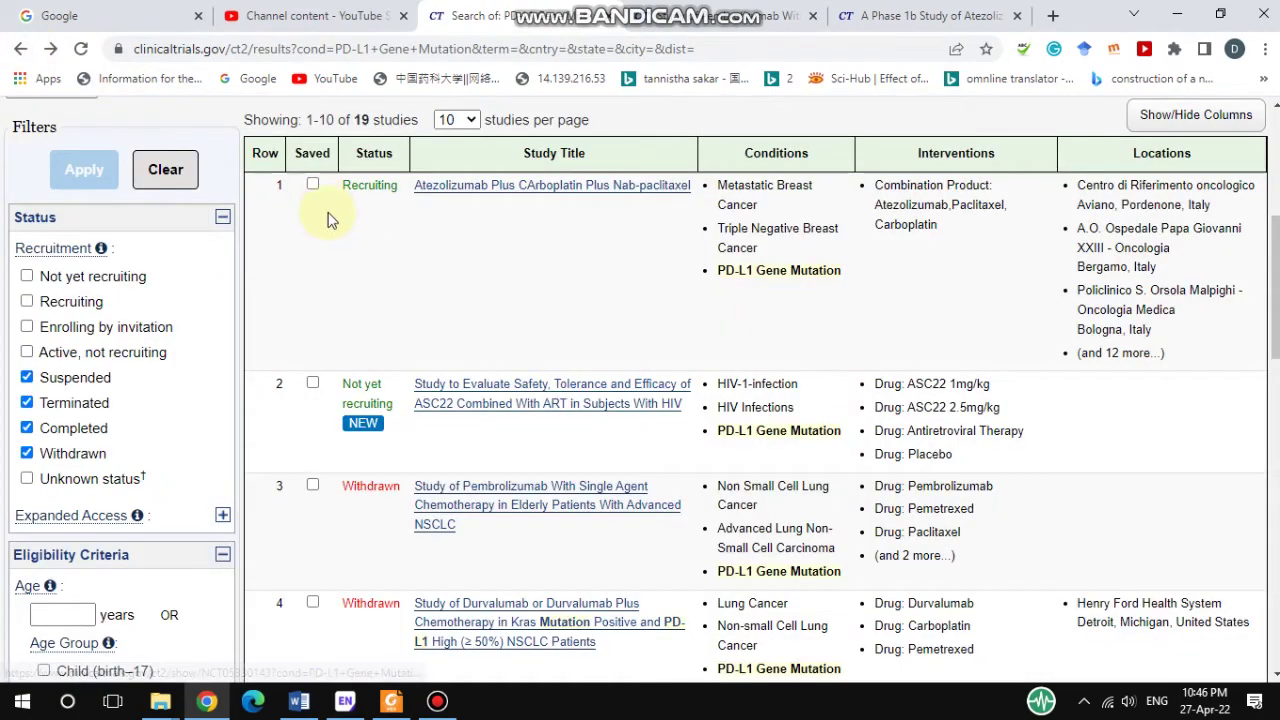
click(21, 52)
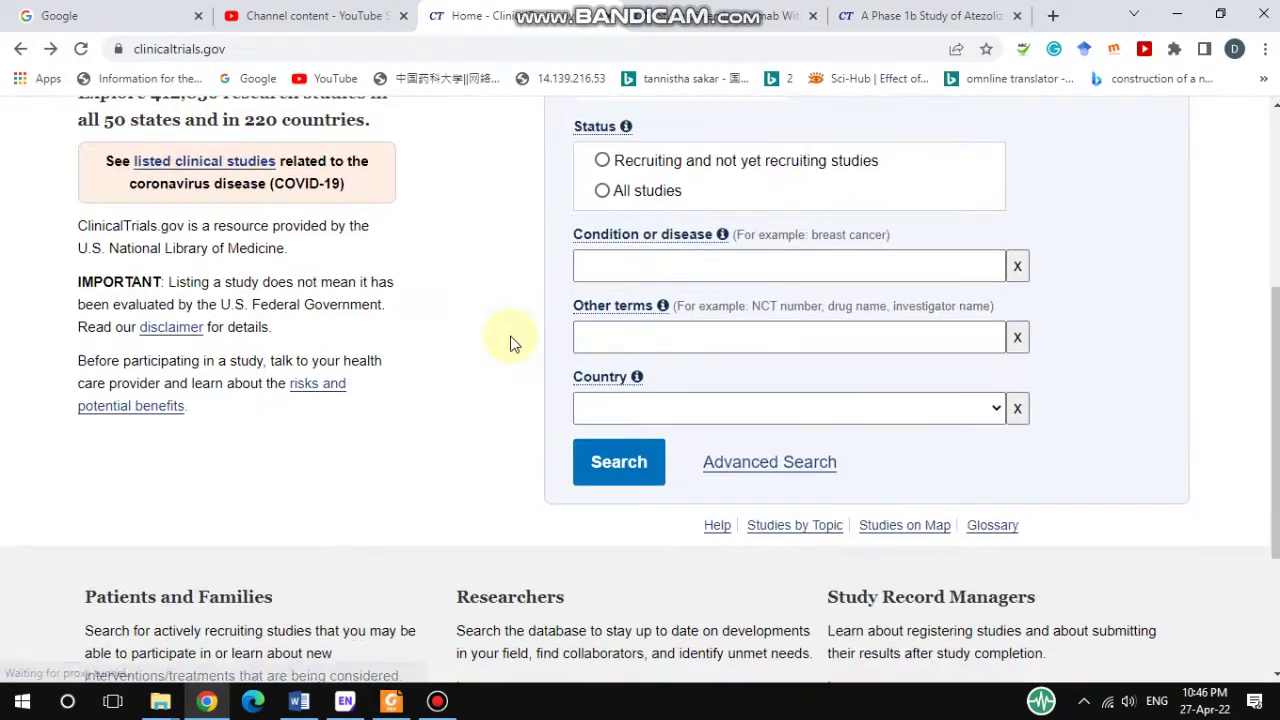
click(795, 470)
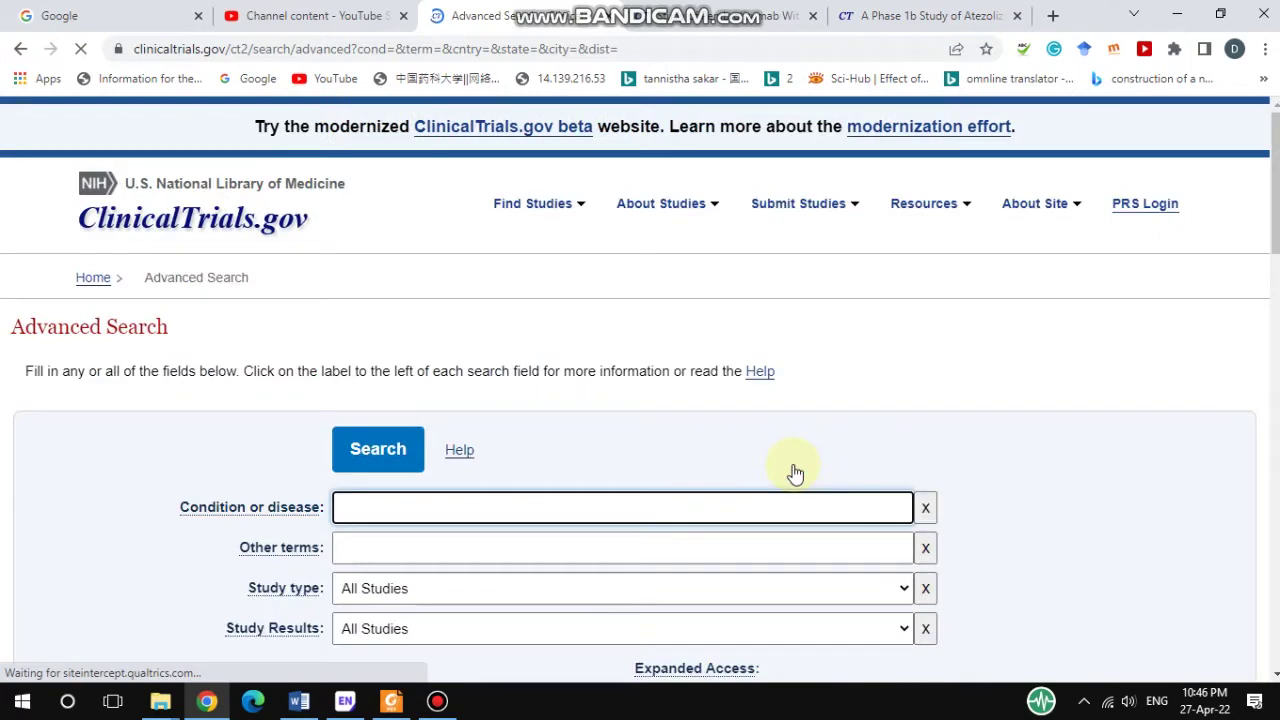
scroll(752, 427, down, 5)
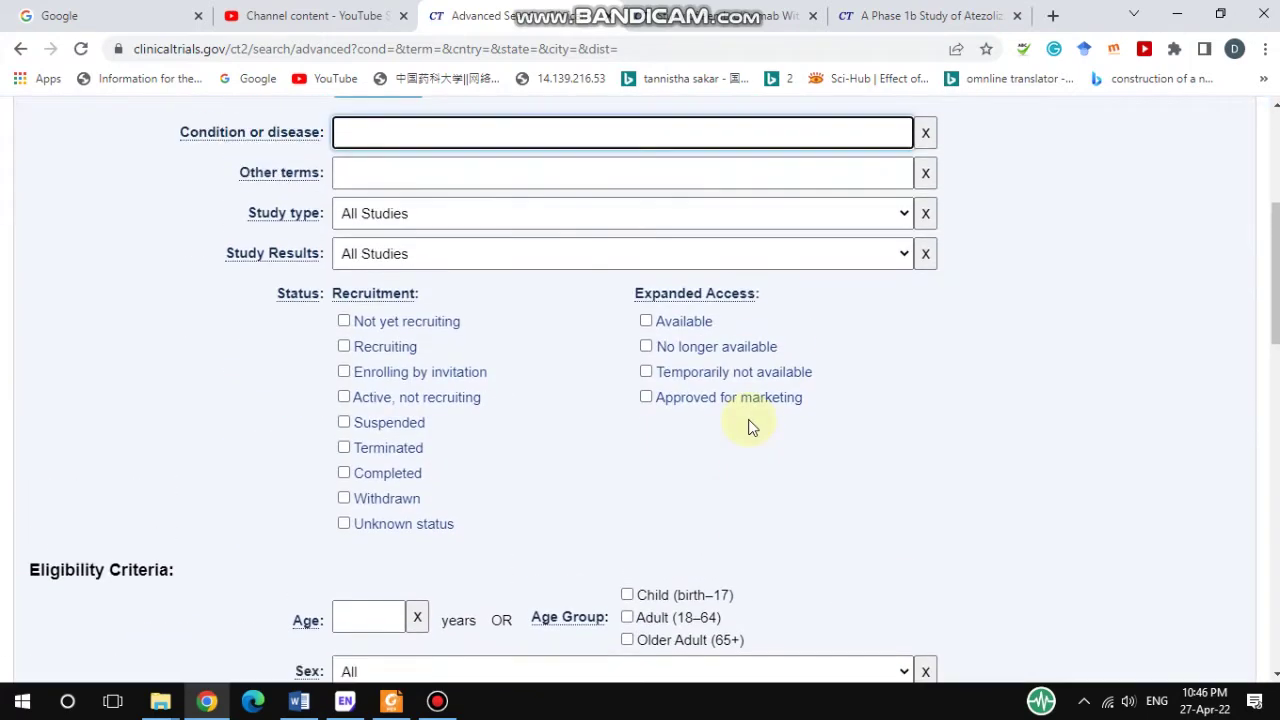
scroll(752, 427, down, 2)
scroll(752, 427, down, 4)
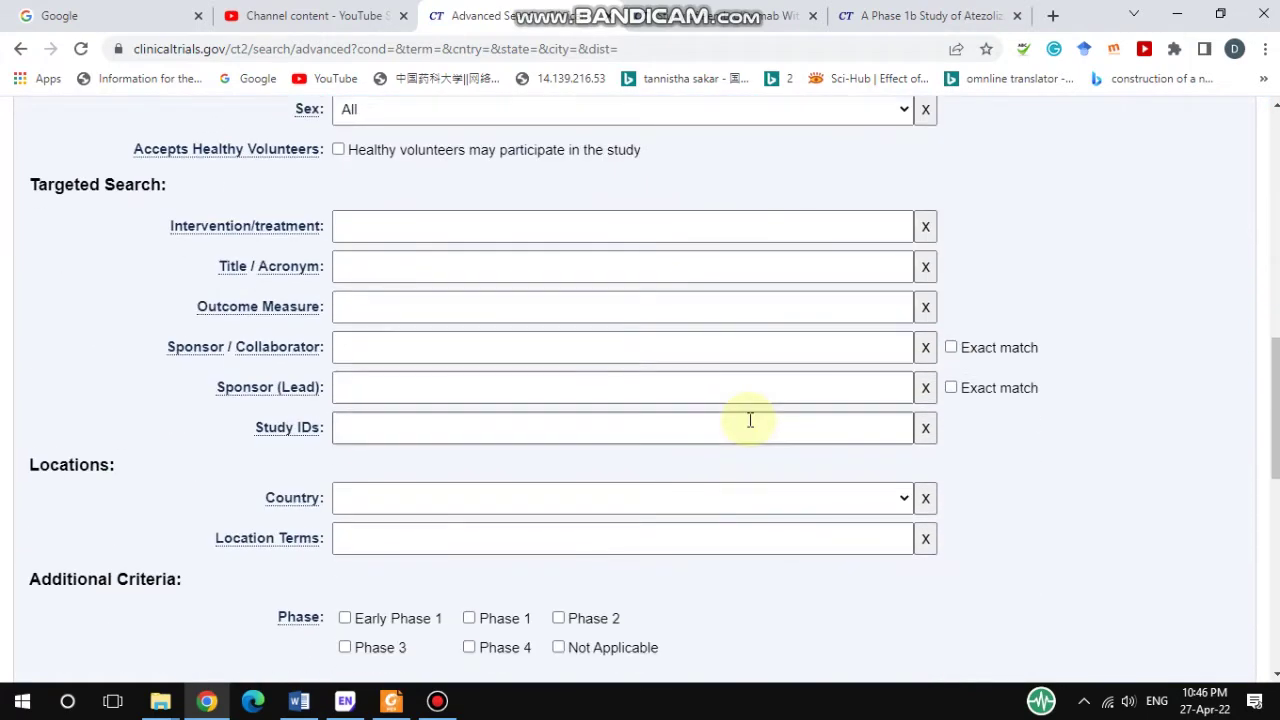
scroll(1052, 364, up, 1)
scroll(1052, 356, up, 7)
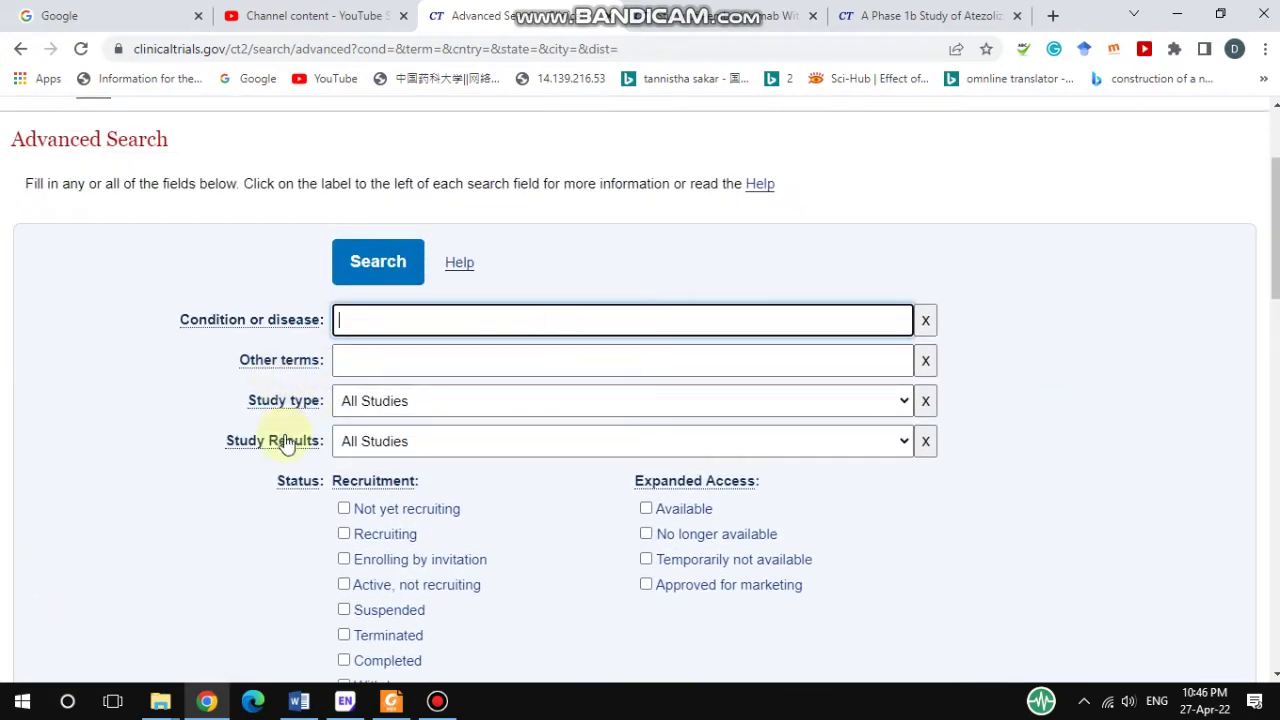
scroll(287, 443, down, 1)
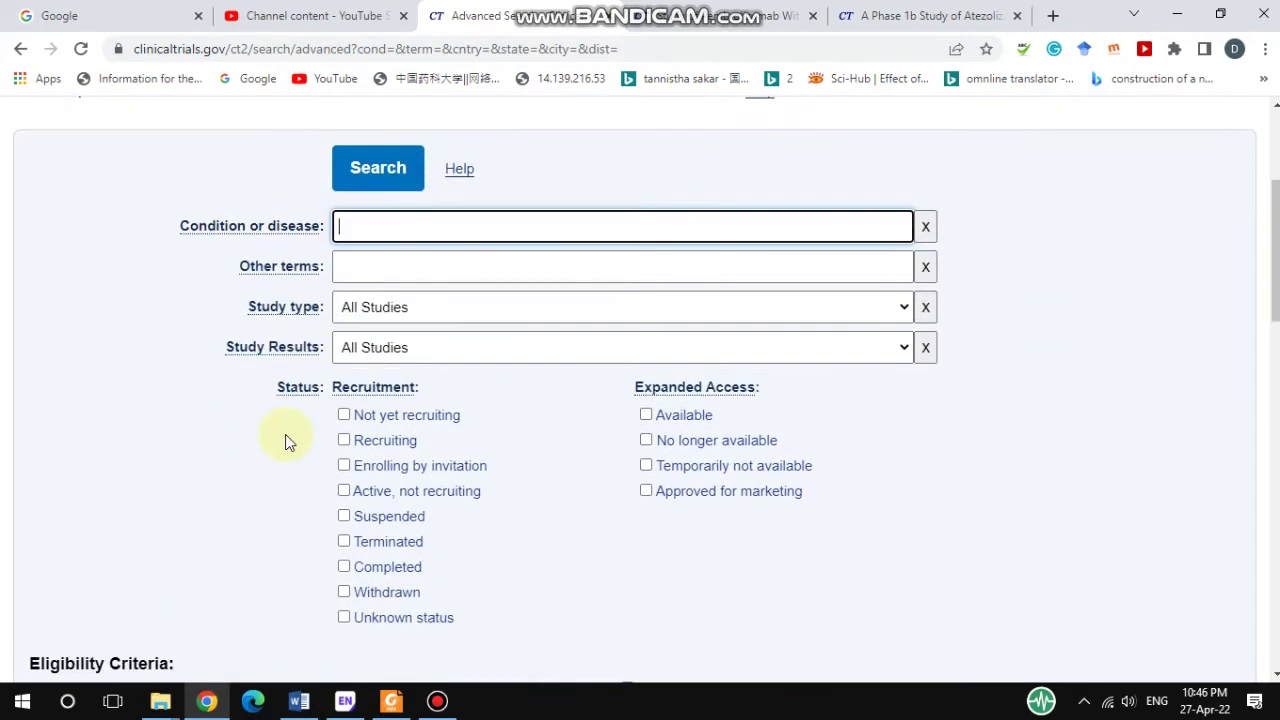
scroll(285, 441, down, 2)
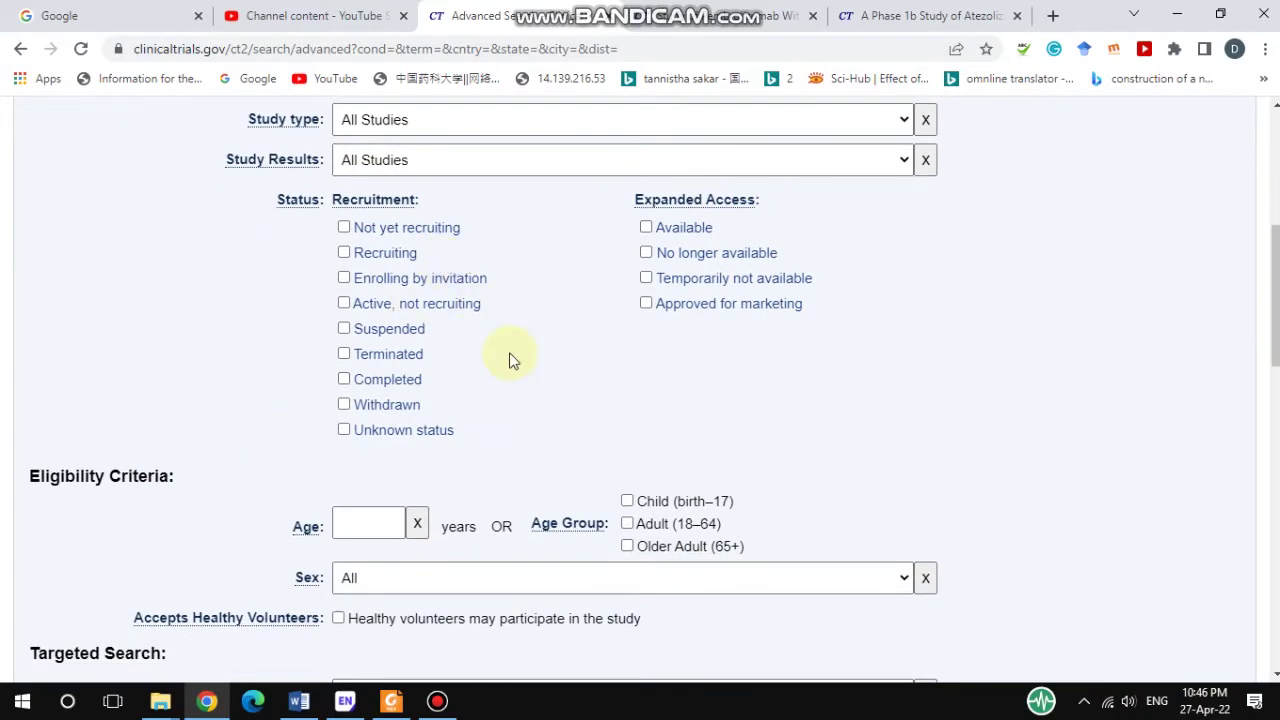
scroll(511, 356, down, 4)
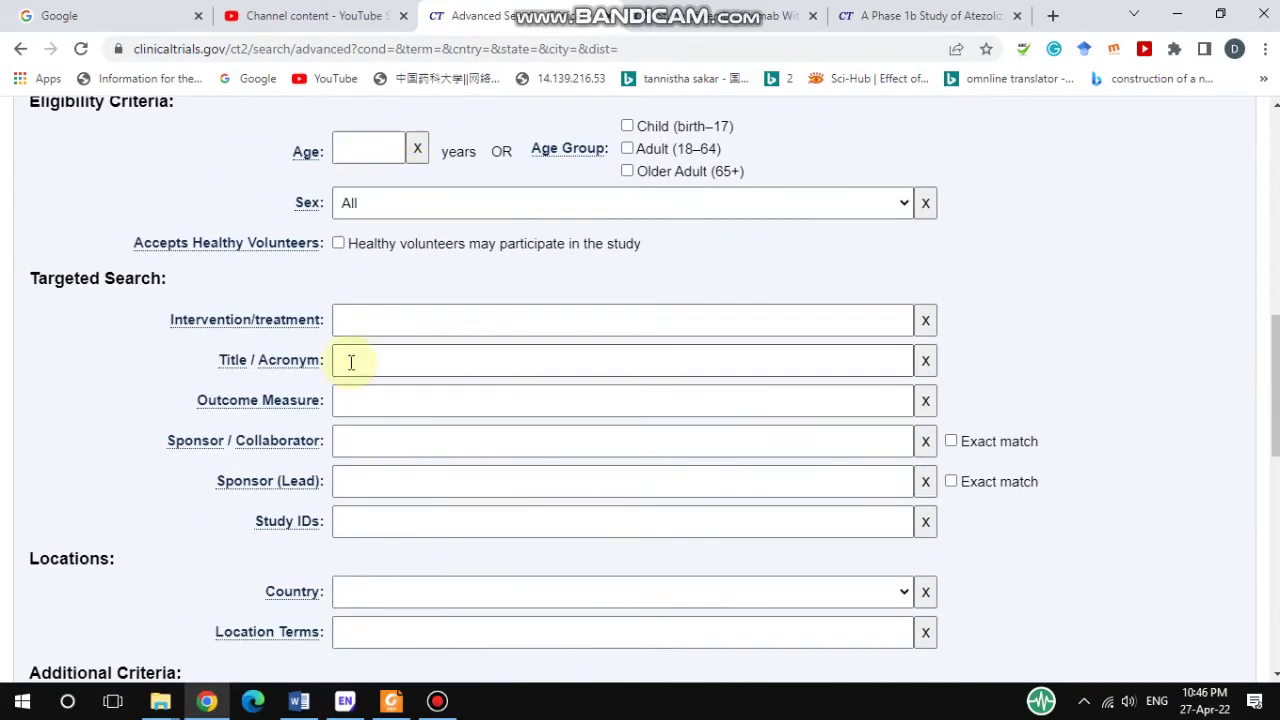
scroll(349, 362, down, 3)
scroll(351, 362, down, 4)
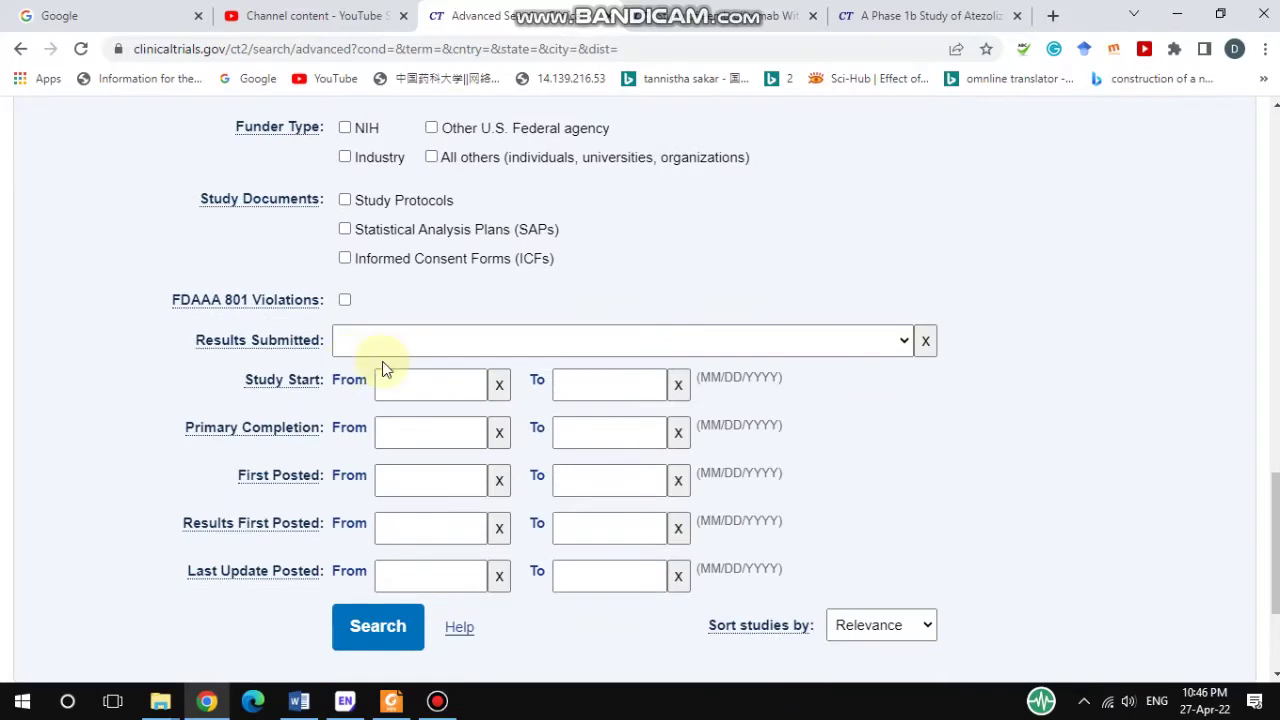
scroll(768, 295, down, 3)
scroll(768, 295, up, 6)
scroll(768, 295, up, 8)
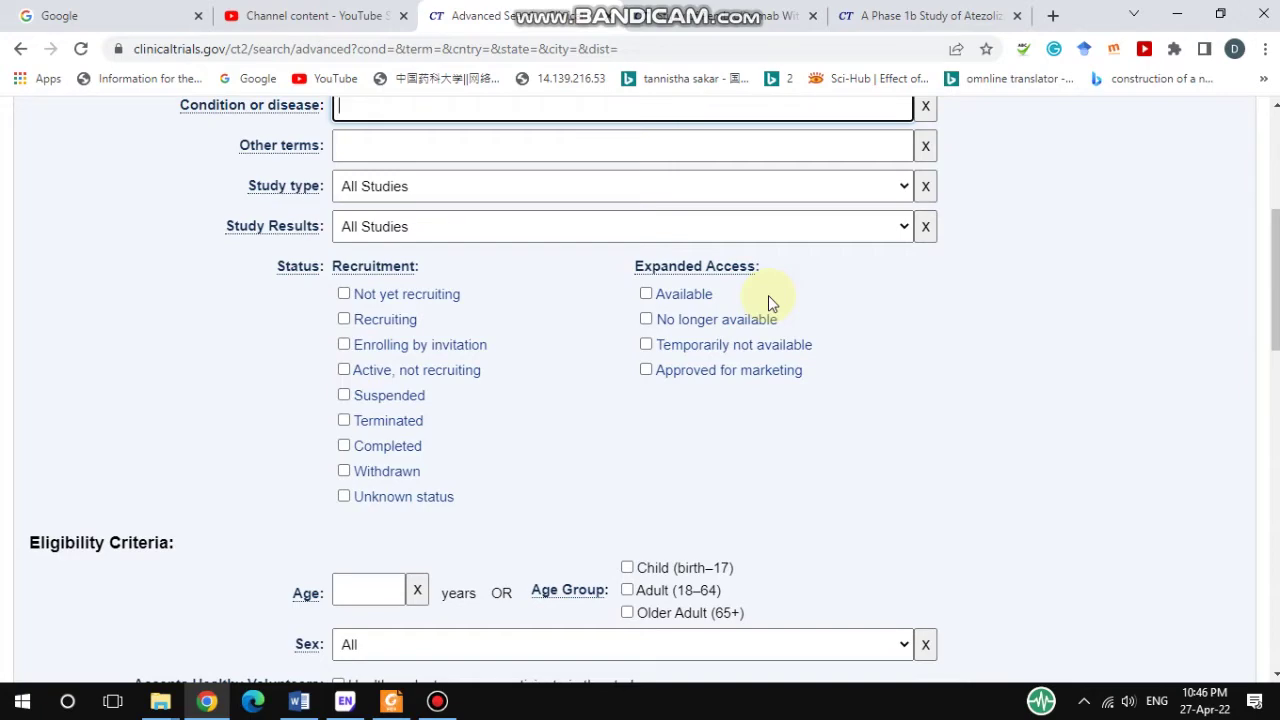
scroll(768, 295, up, 2)
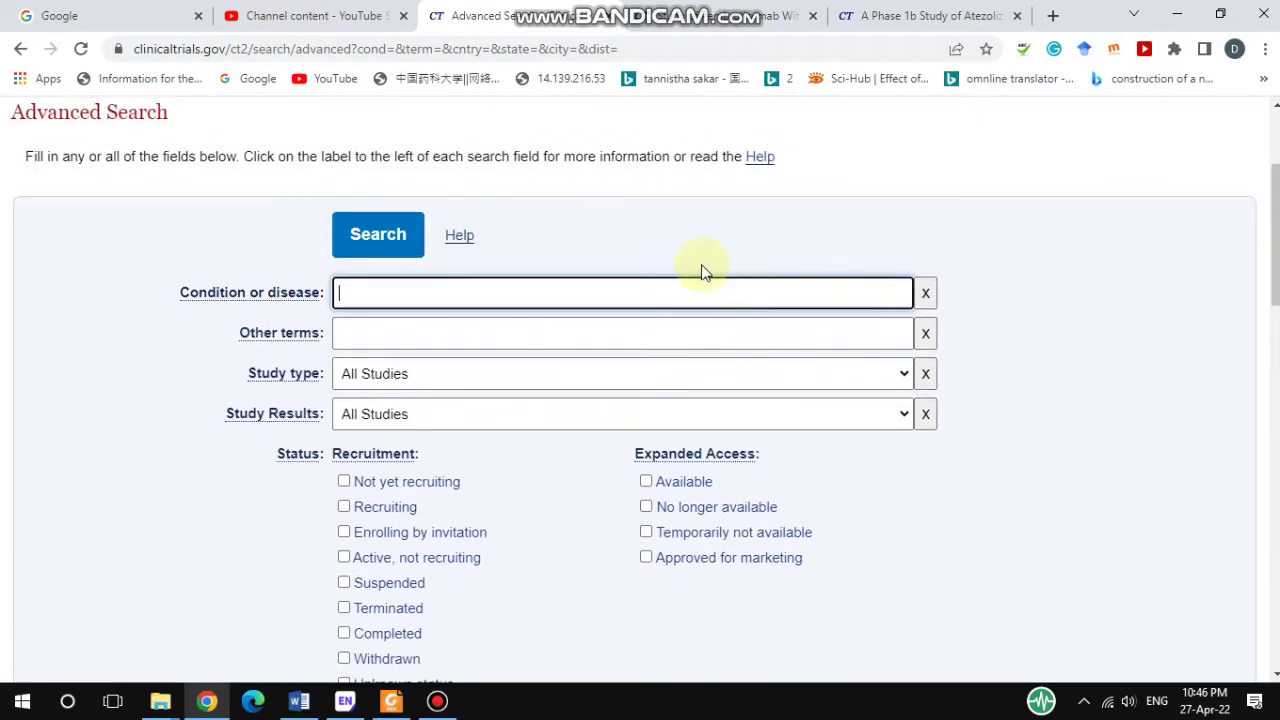
scroll(701, 271, down, 4)
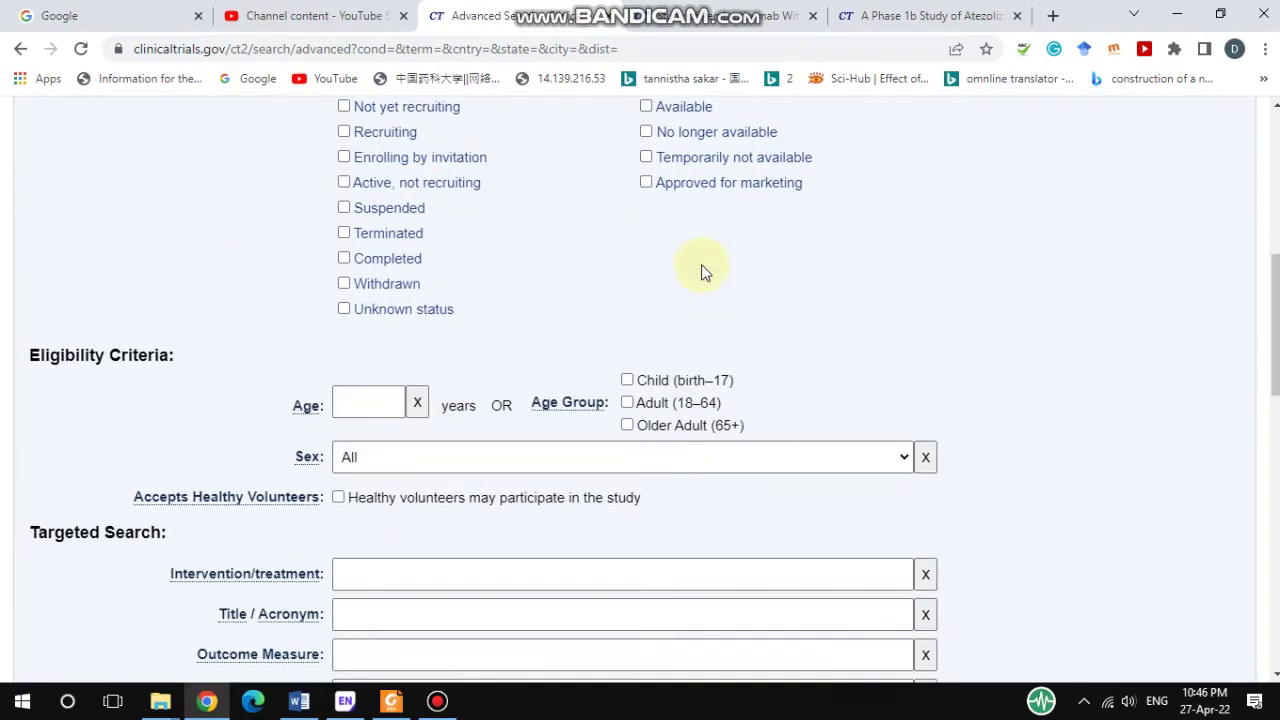
scroll(701, 264, up, 6)
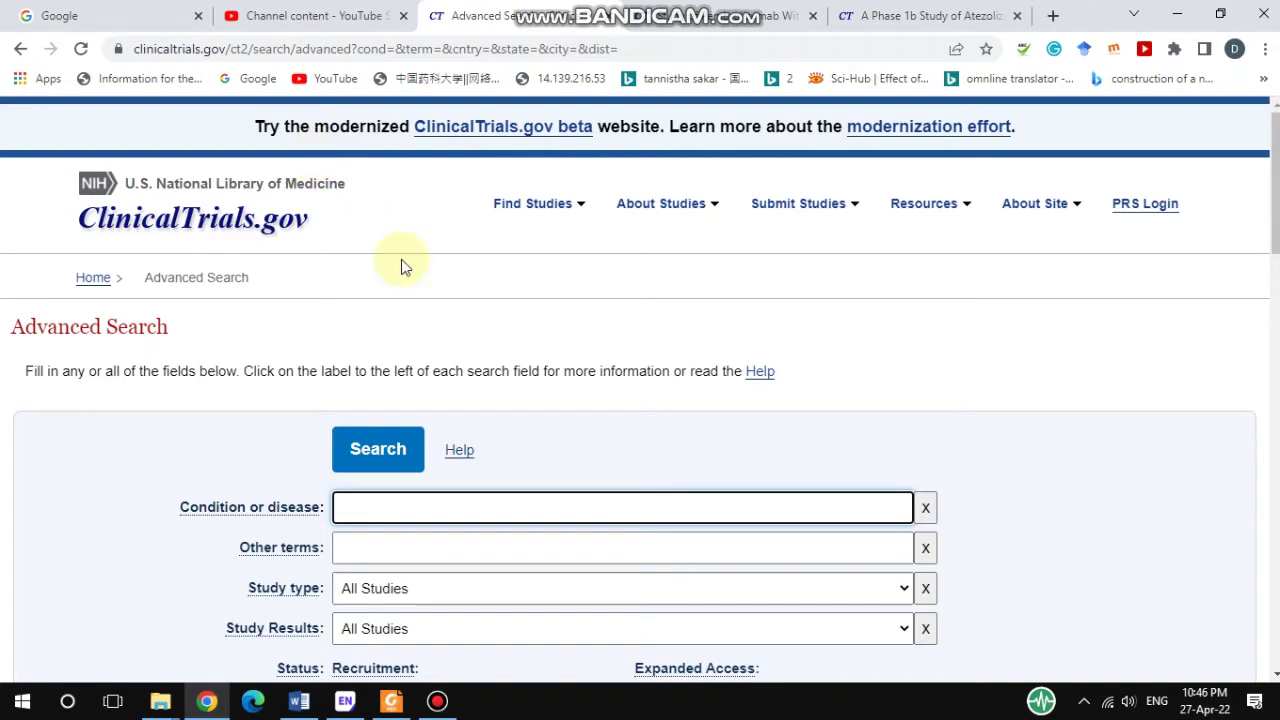
click(24, 50)
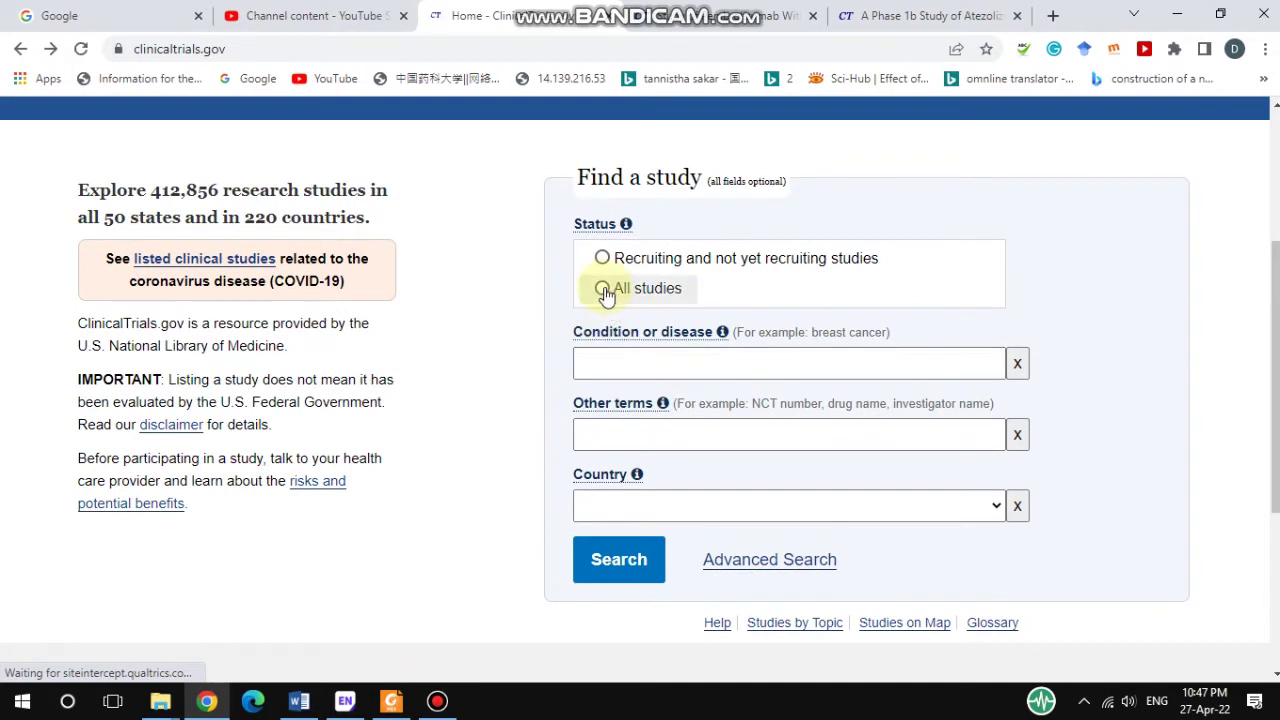
- Choose All studies, enter Keytruda as the condition and search, yielding 1504 studies
click(603, 289)
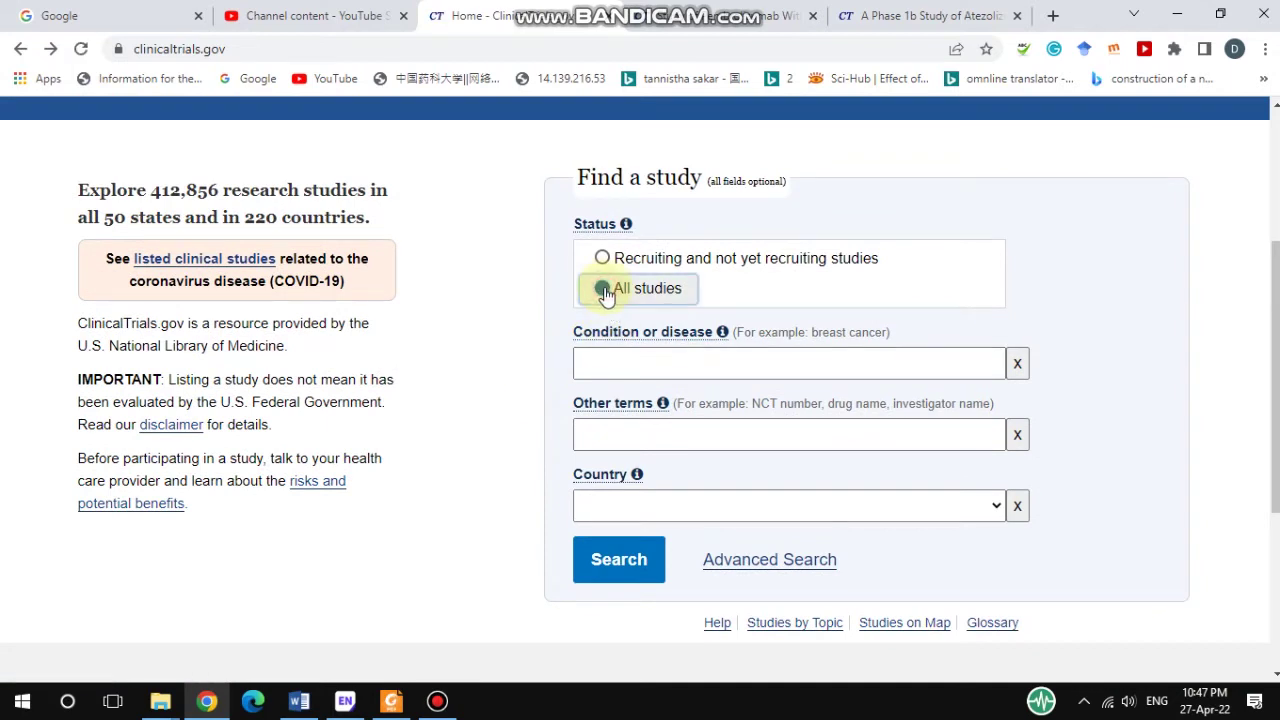
click(666, 366)
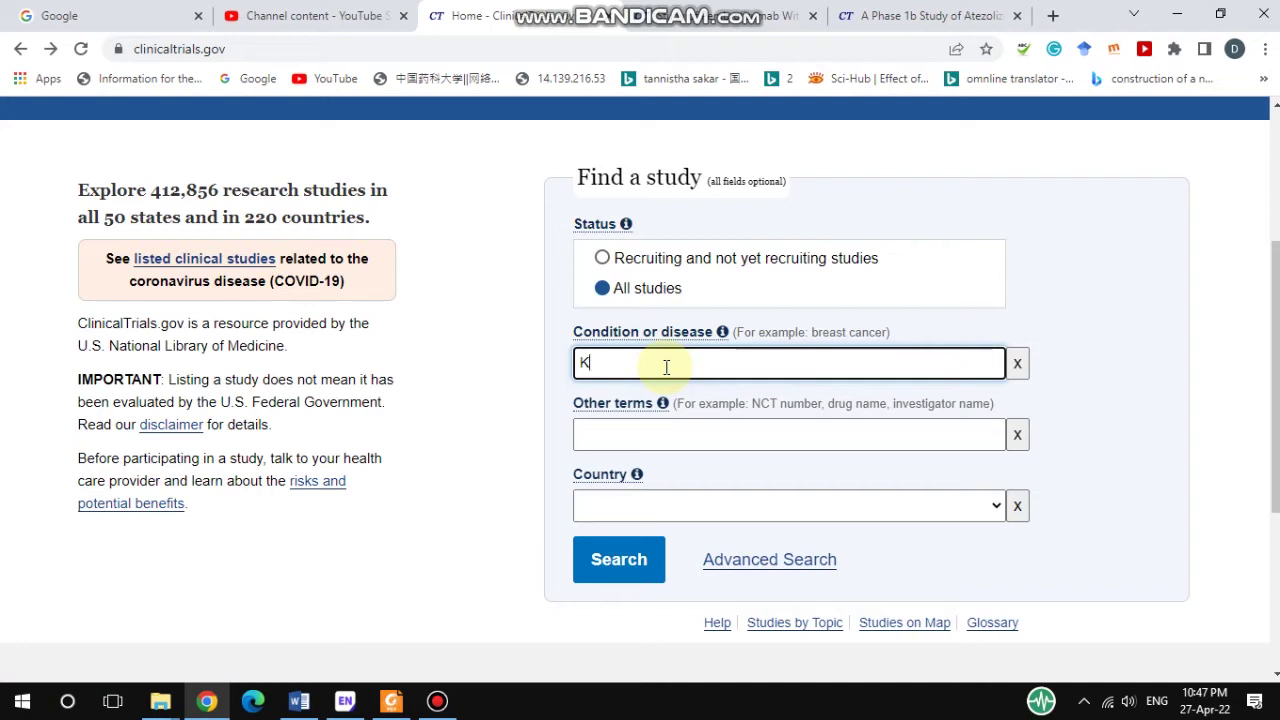
click(619, 566)
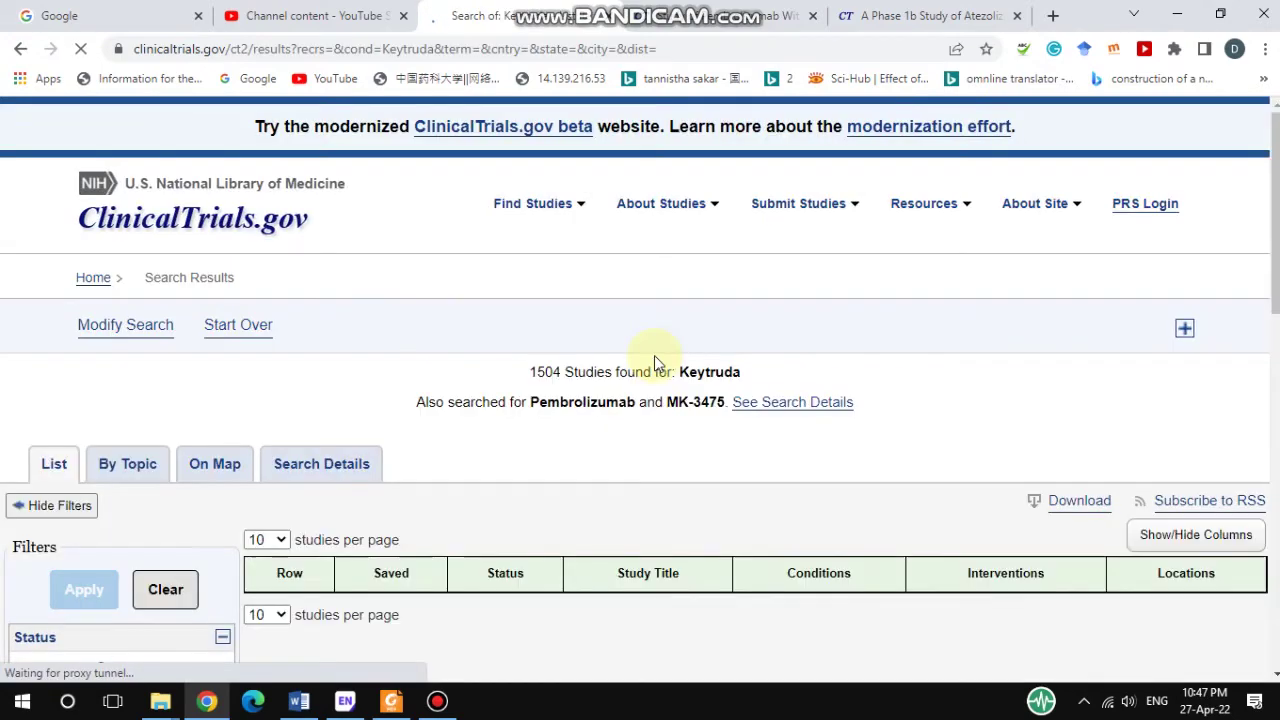
- Tick Suspended and Terminated alongside Completed and Withdrawn, and apply the status filter
scroll(654, 355, down, 6)
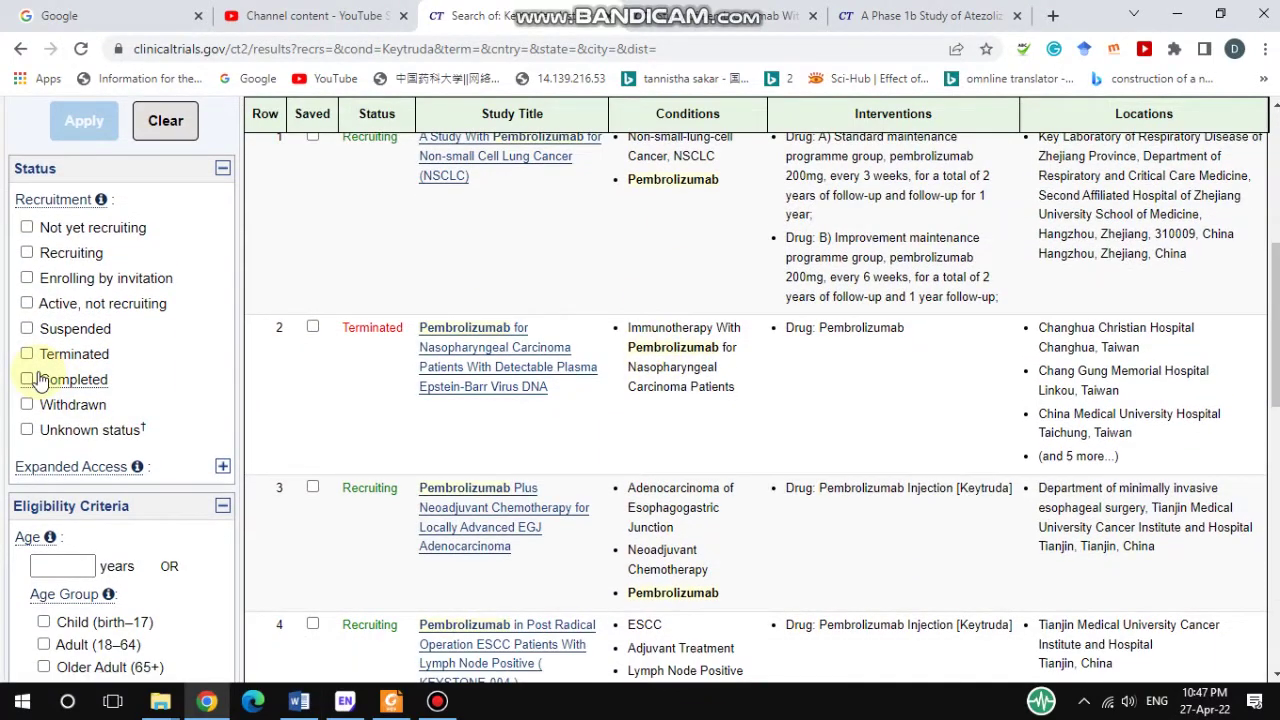
click(27, 330)
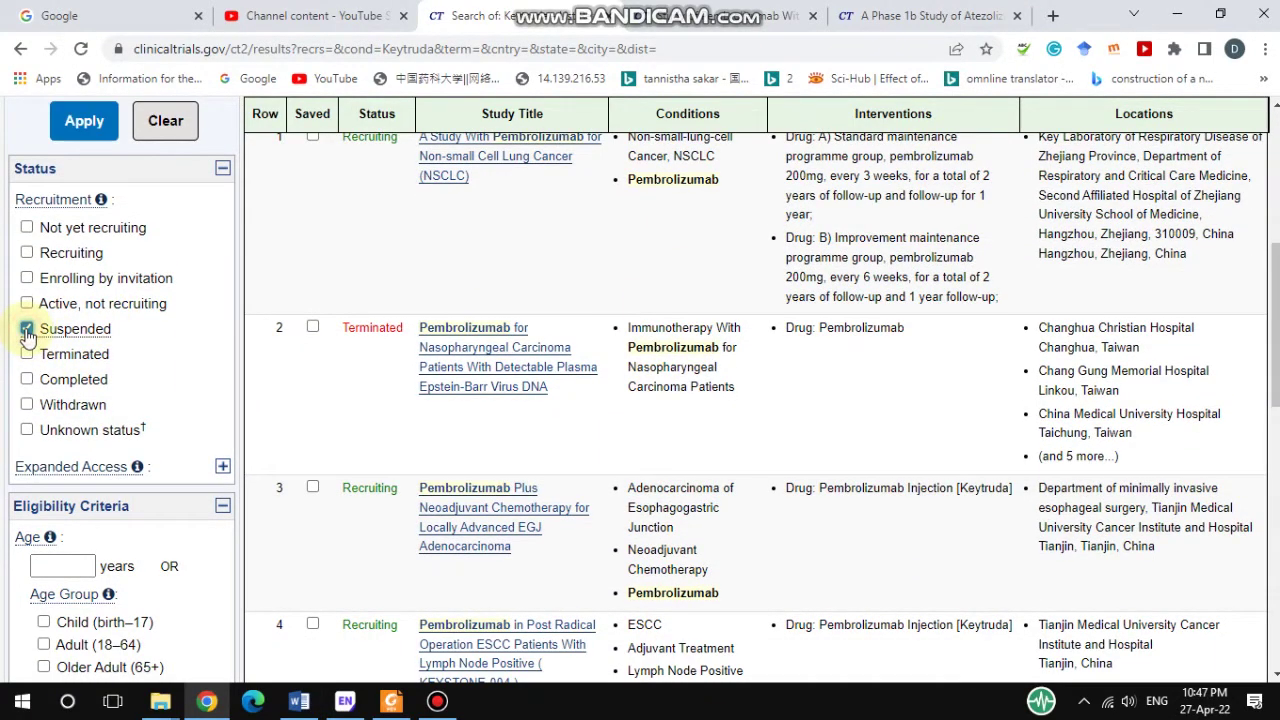
click(27, 354)
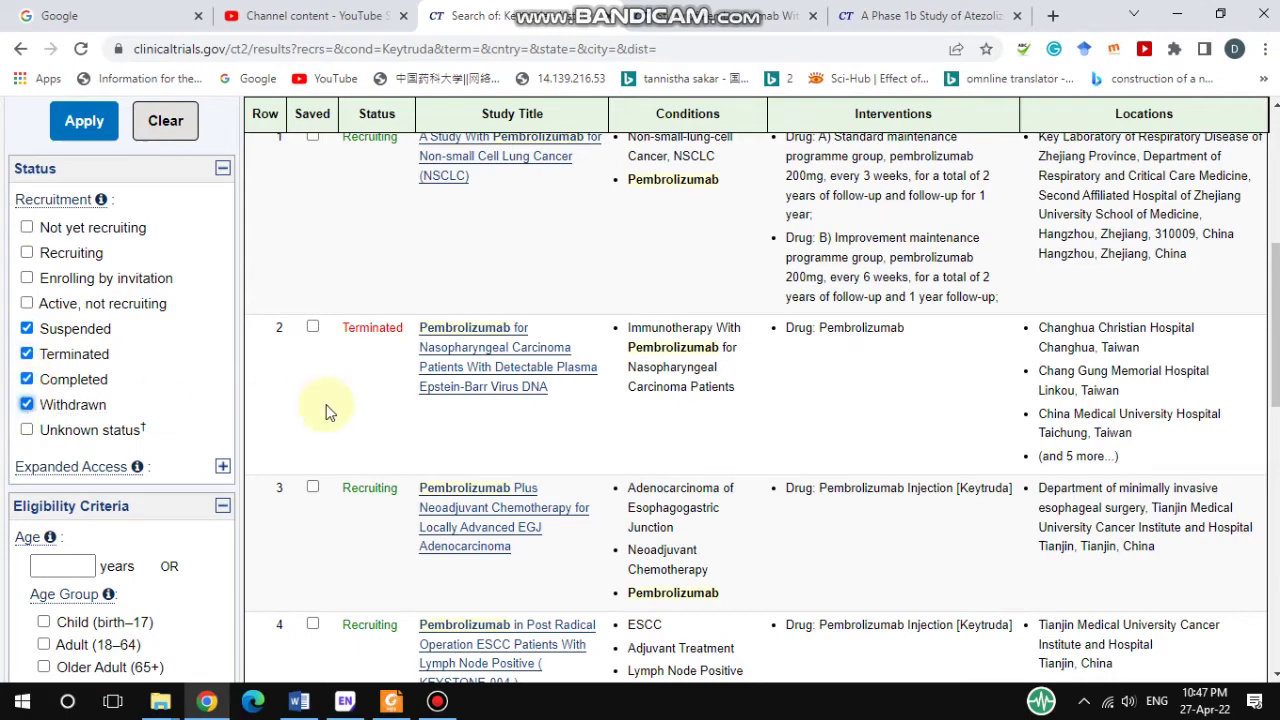
click(88, 128)
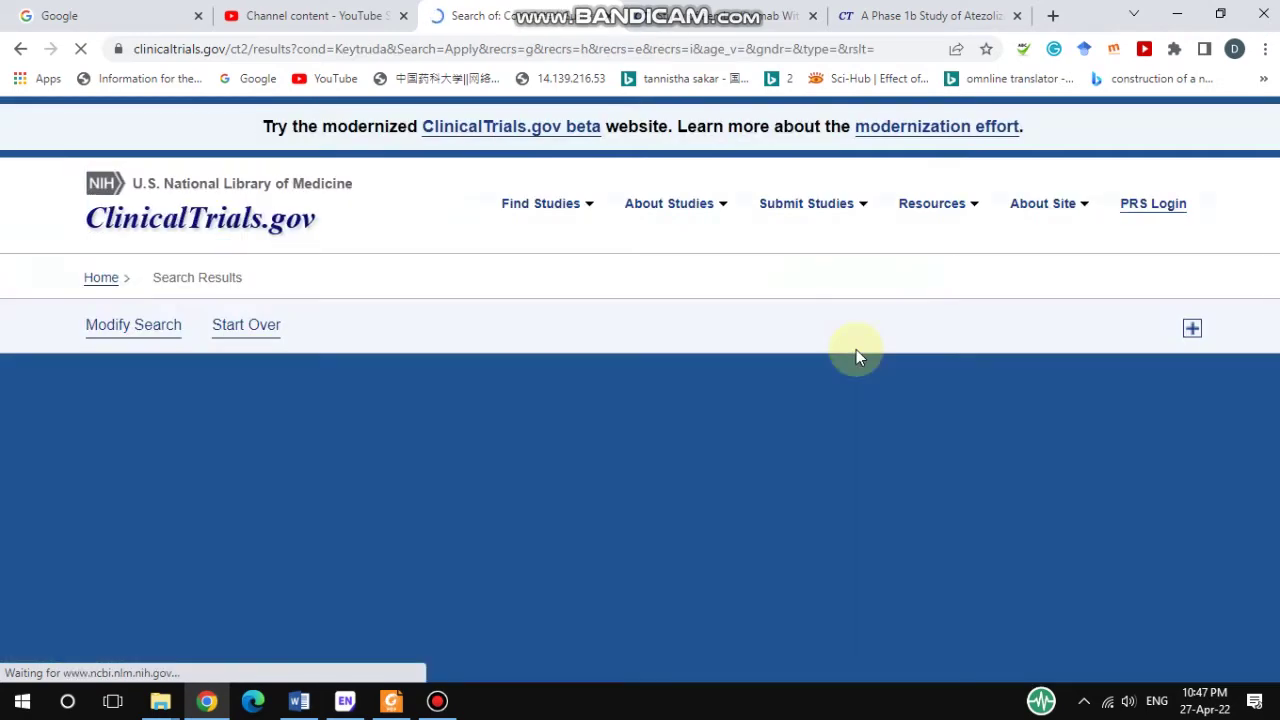
- Scroll through the 358 filtered Keytruda studies, led by a terminated nasopharyngeal carcinoma trial
scroll(856, 357, down, 3)
scroll(856, 357, down, 1)
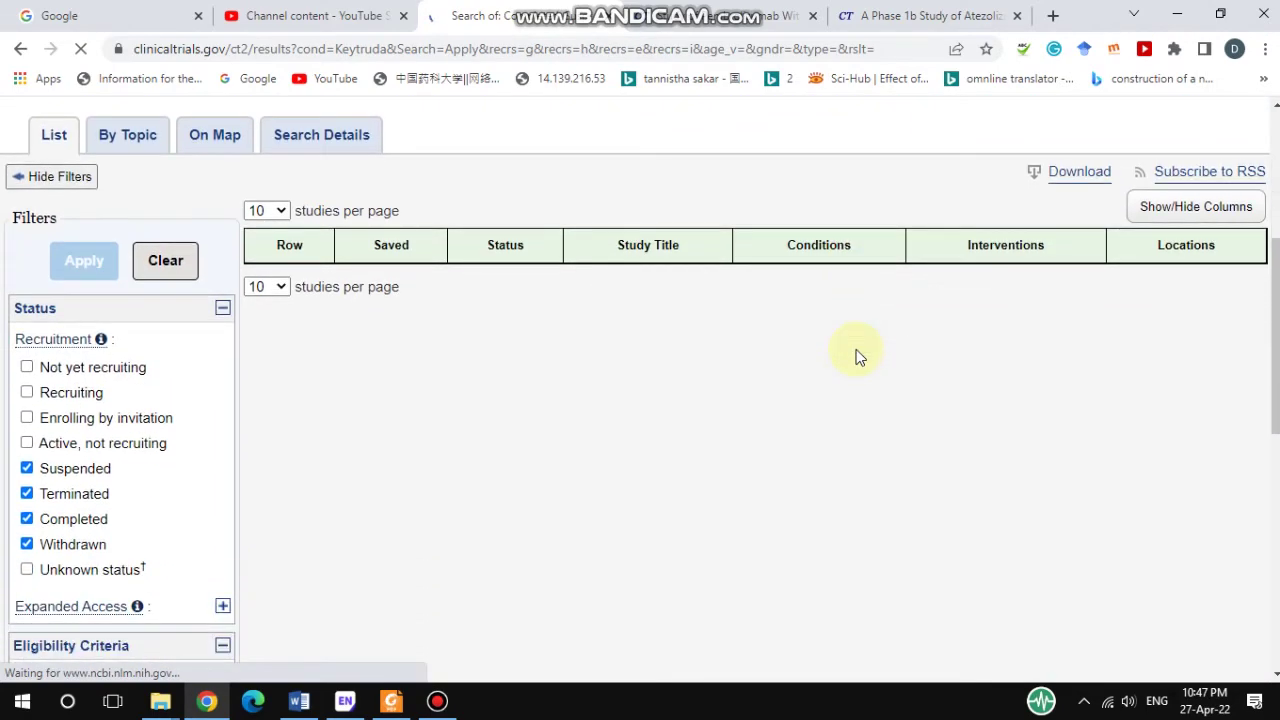
scroll(856, 357, down, 1)
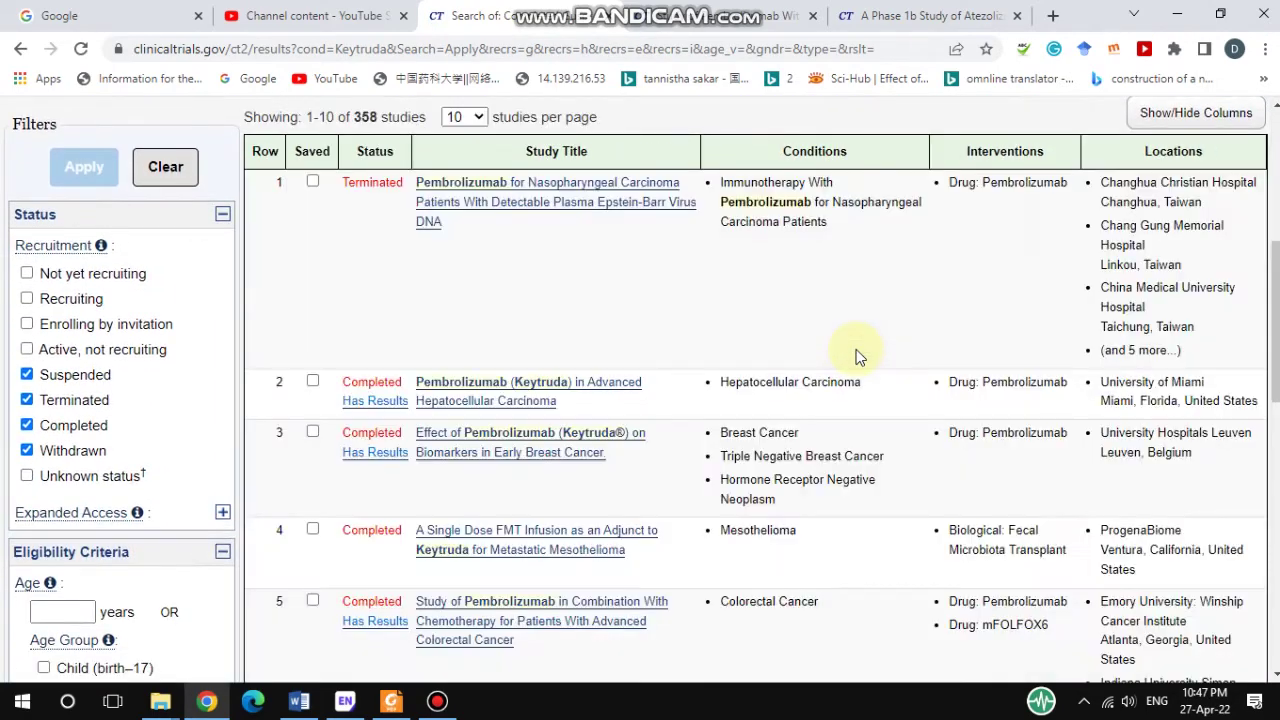
scroll(856, 357, down, 1)
scroll(856, 357, down, 1)
scroll(857, 357, up, 2)
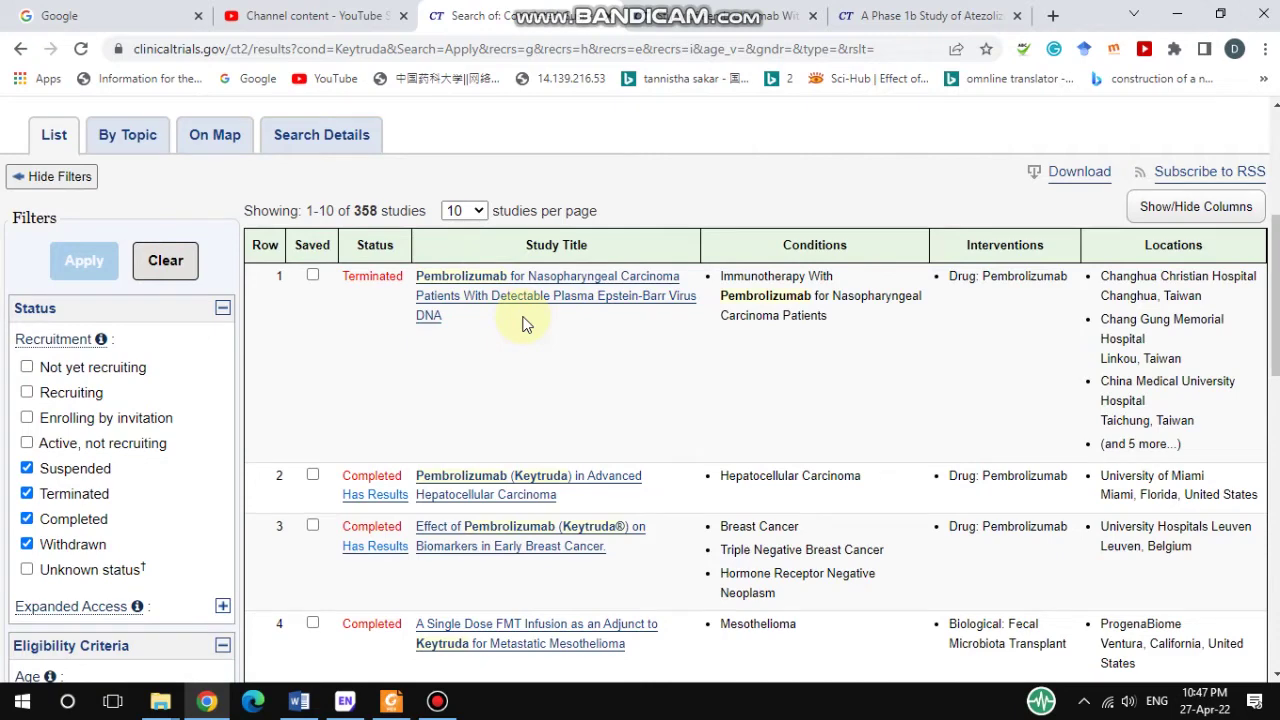
scroll(601, 364, down, 1)
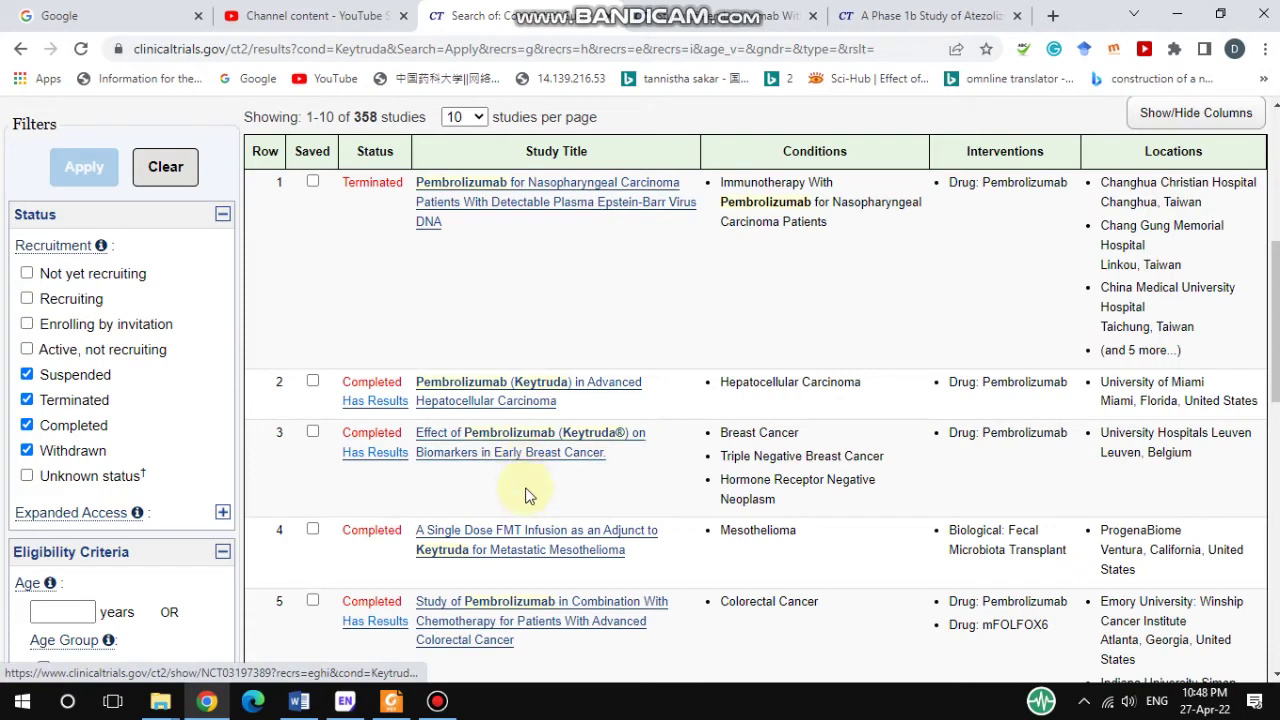
- Open the Pembrolizumab advanced hepatocellular carcinoma study record in a new tab
right_click(487, 387)
click(530, 392)
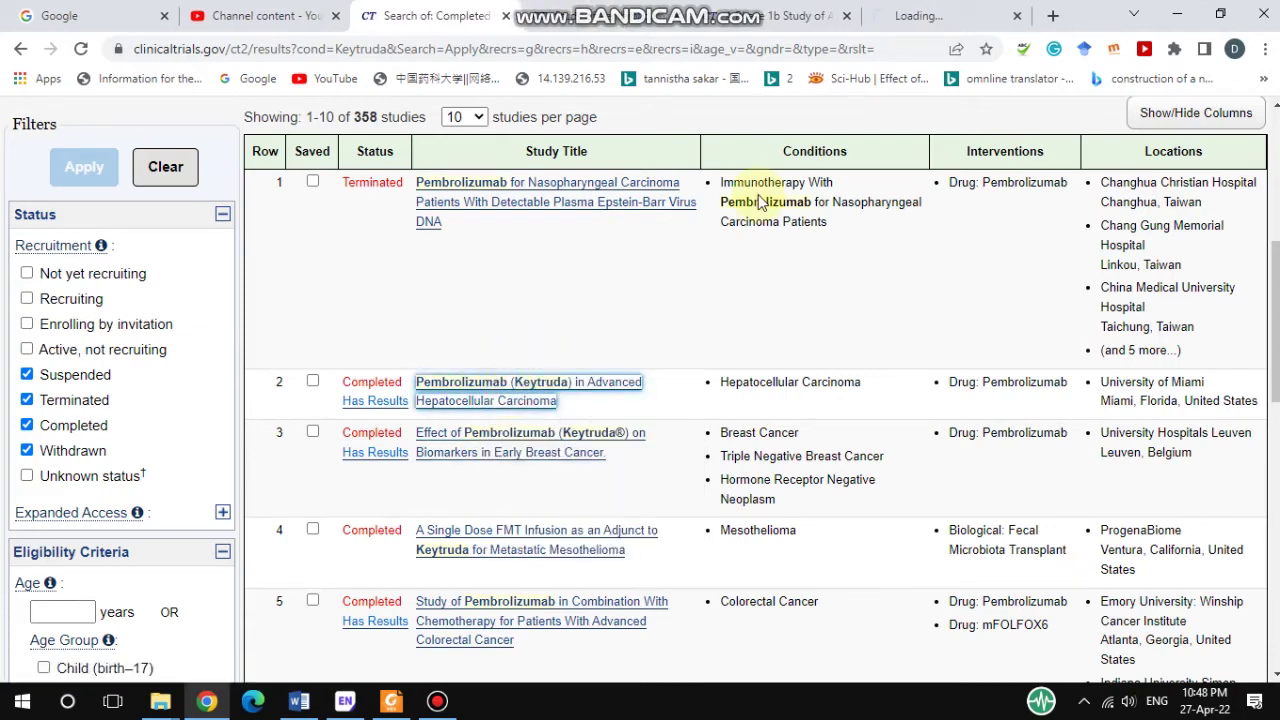
click(905, 12)
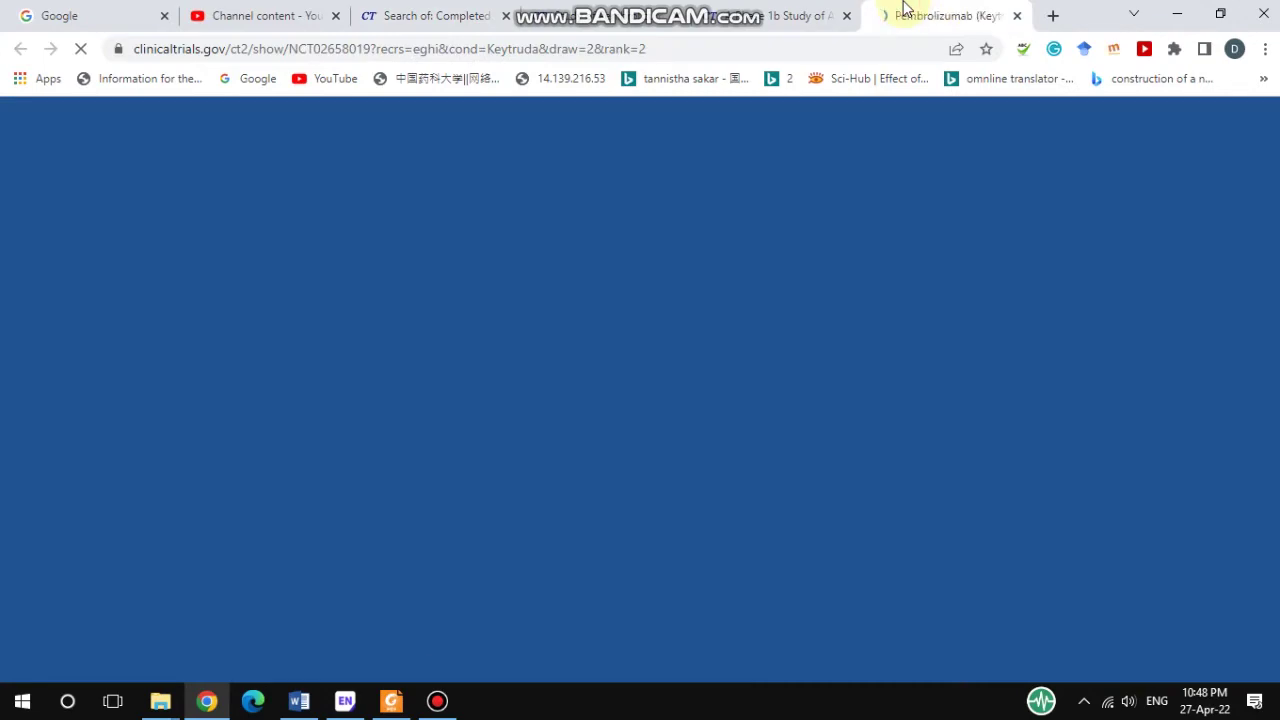
- Review the Phase 2, single-arm, 29-participant study's description, design and outcome measures
scroll(700, 463, down, 8)
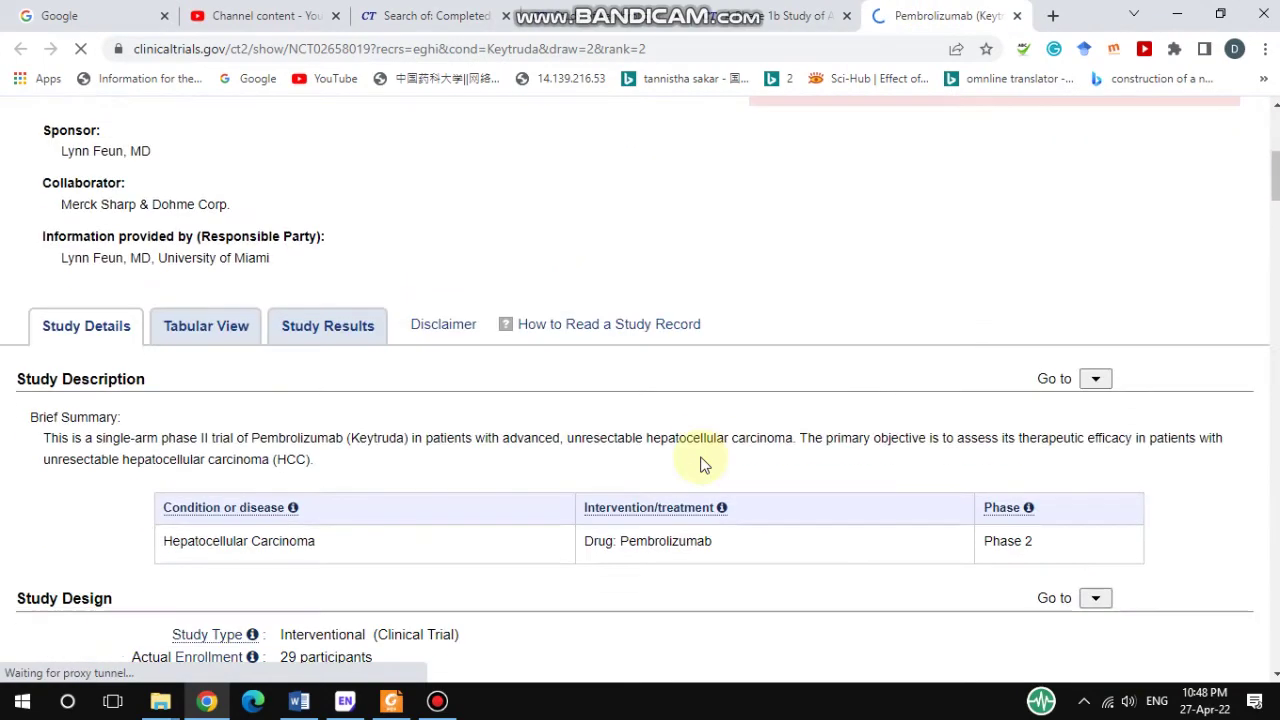
scroll(700, 463, up, 3)
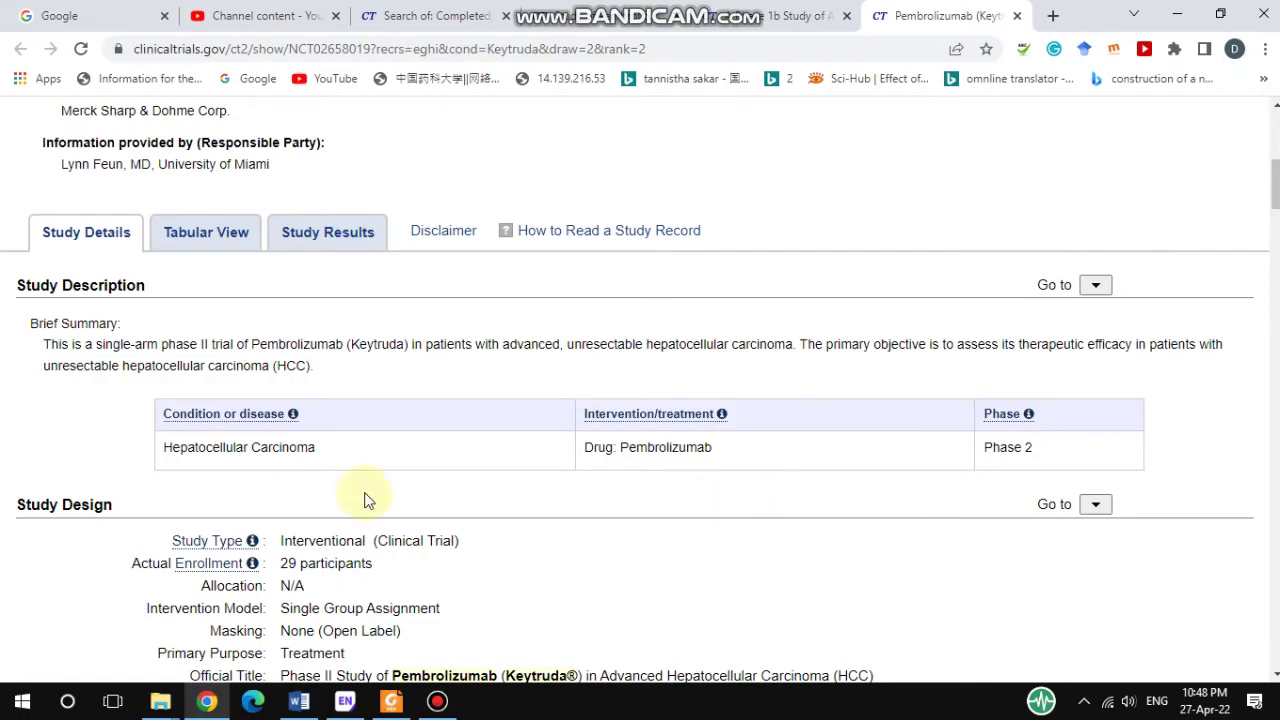
scroll(869, 488, down, 4)
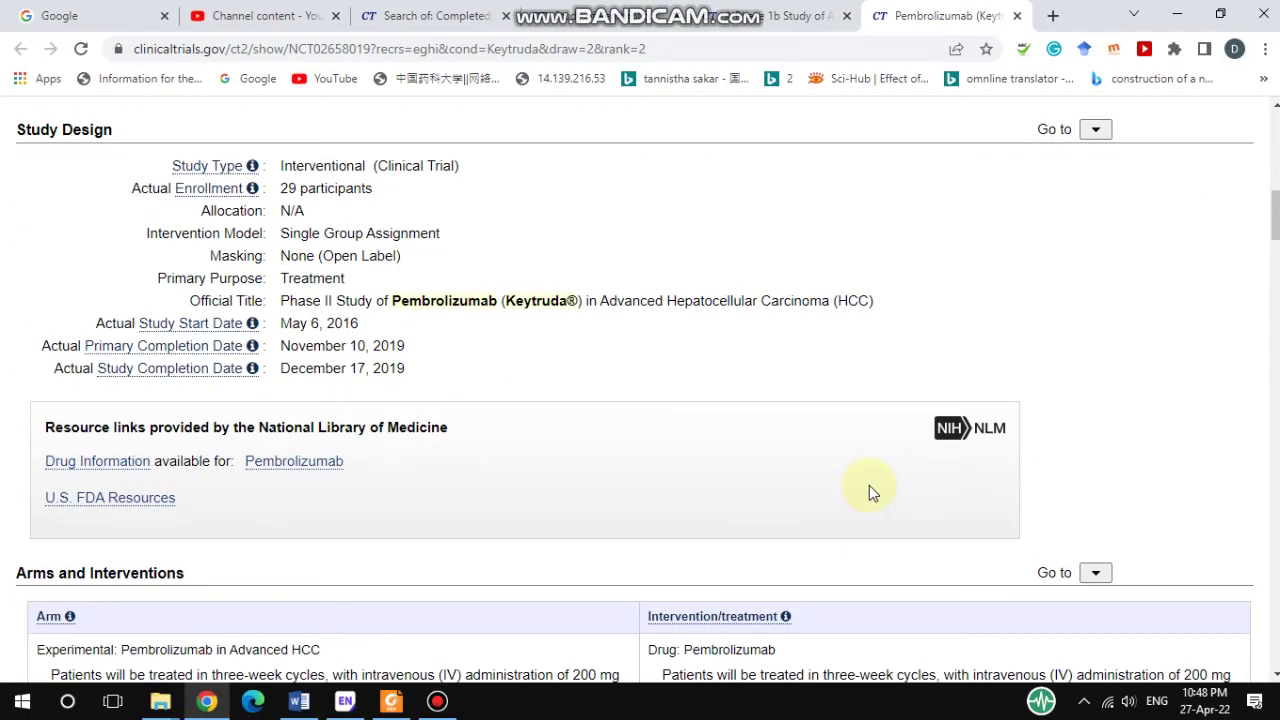
scroll(869, 488, down, 7)
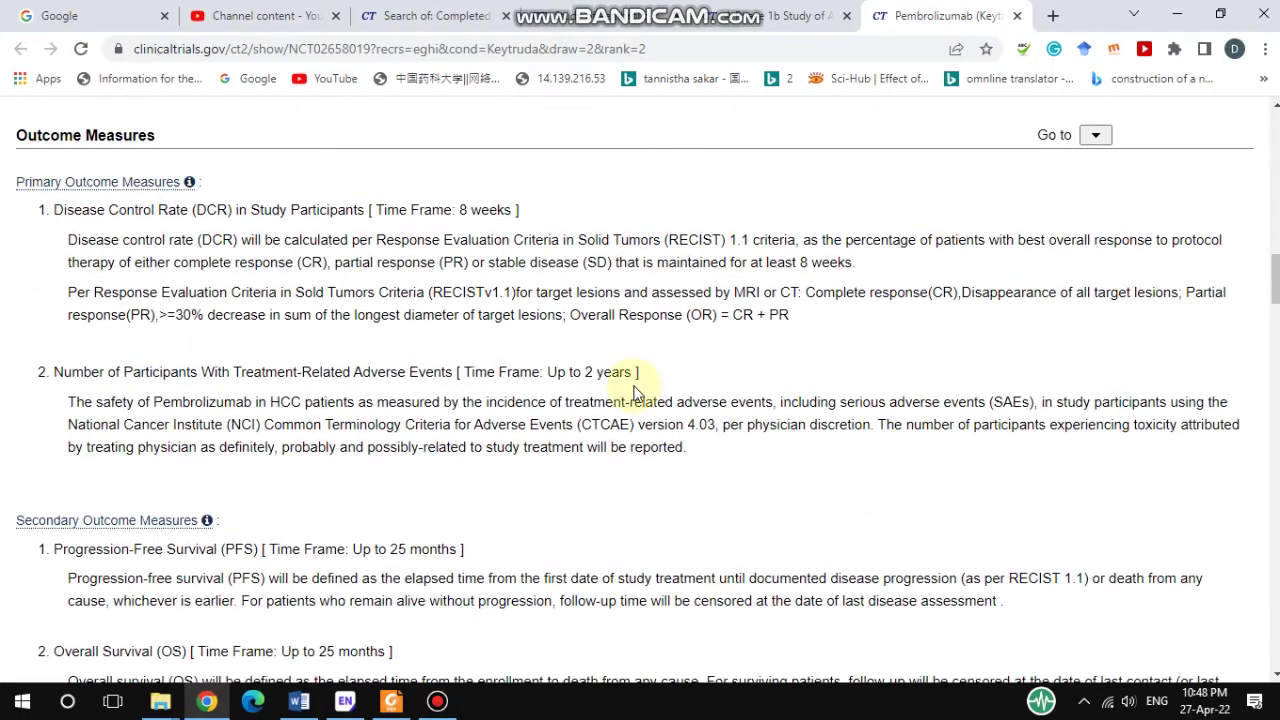
scroll(609, 377, down, 8)
scroll(612, 378, down, 10)
scroll(612, 378, up, 18)
scroll(612, 380, up, 10)
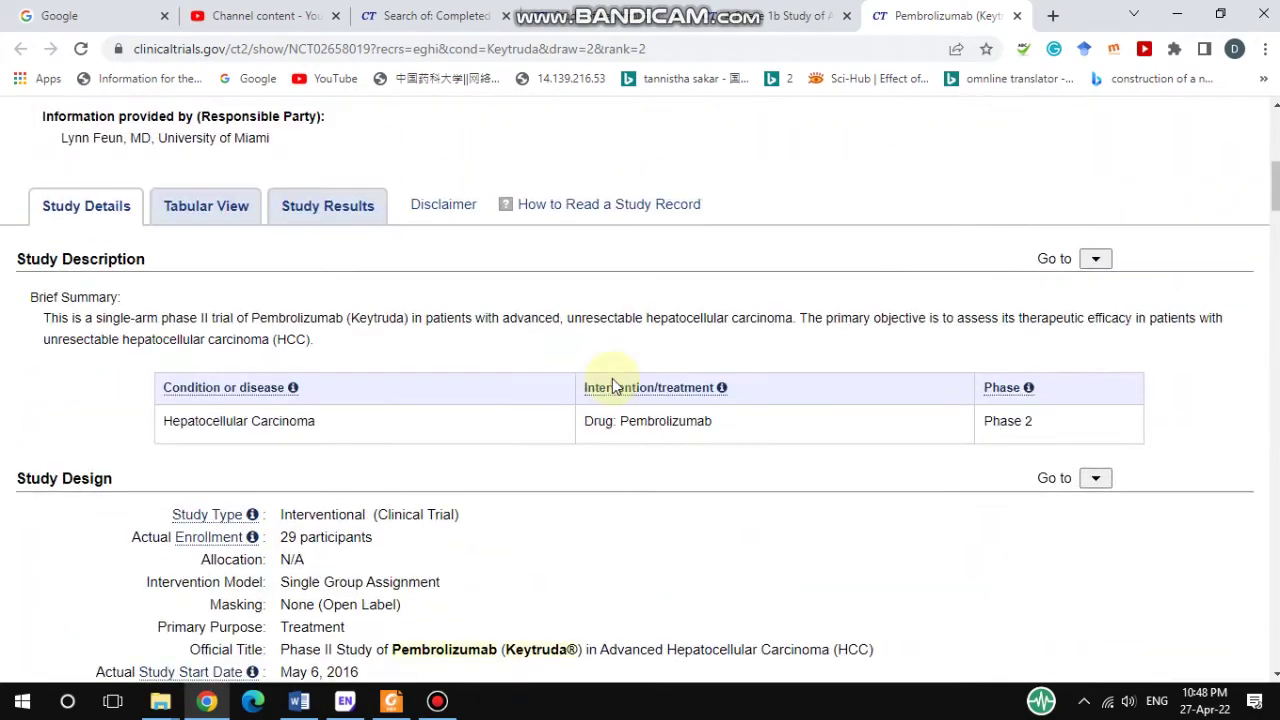
- Review the hepatocellular carcinoma study's participant flow, baseline characteristics and outcome measures, including median overall survival of 11 months
click(323, 207)
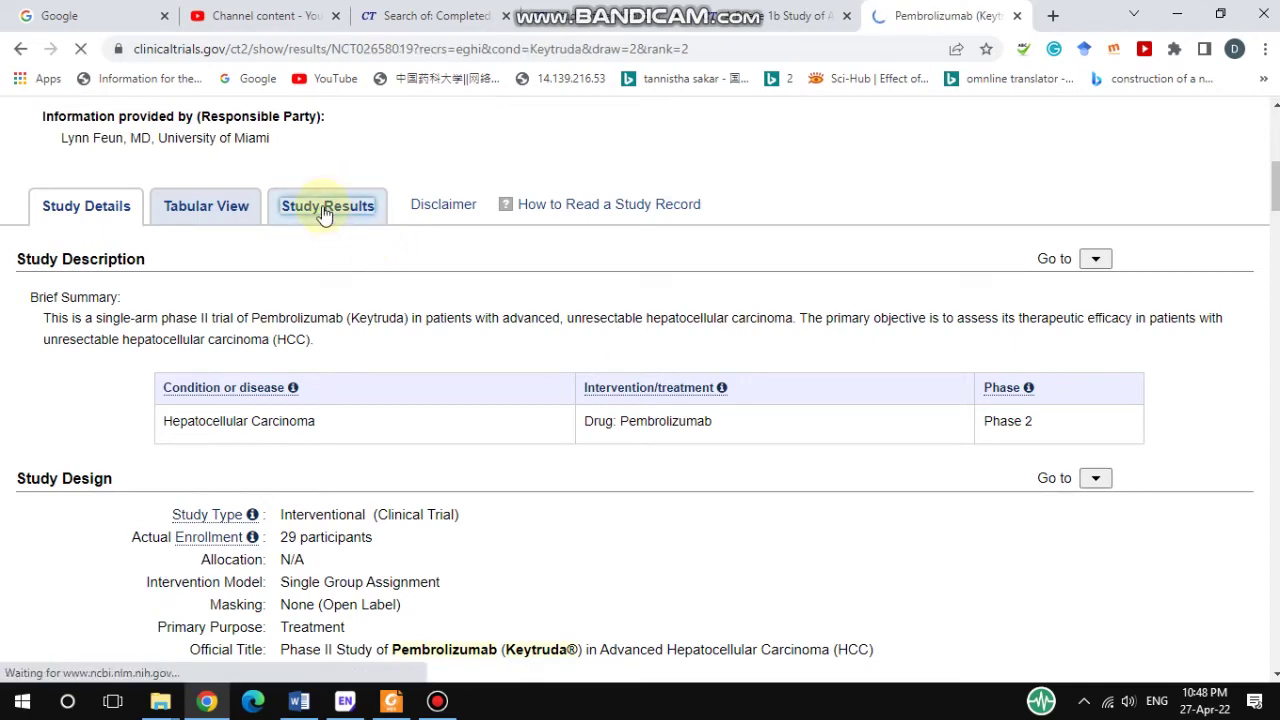
scroll(666, 506, down, 7)
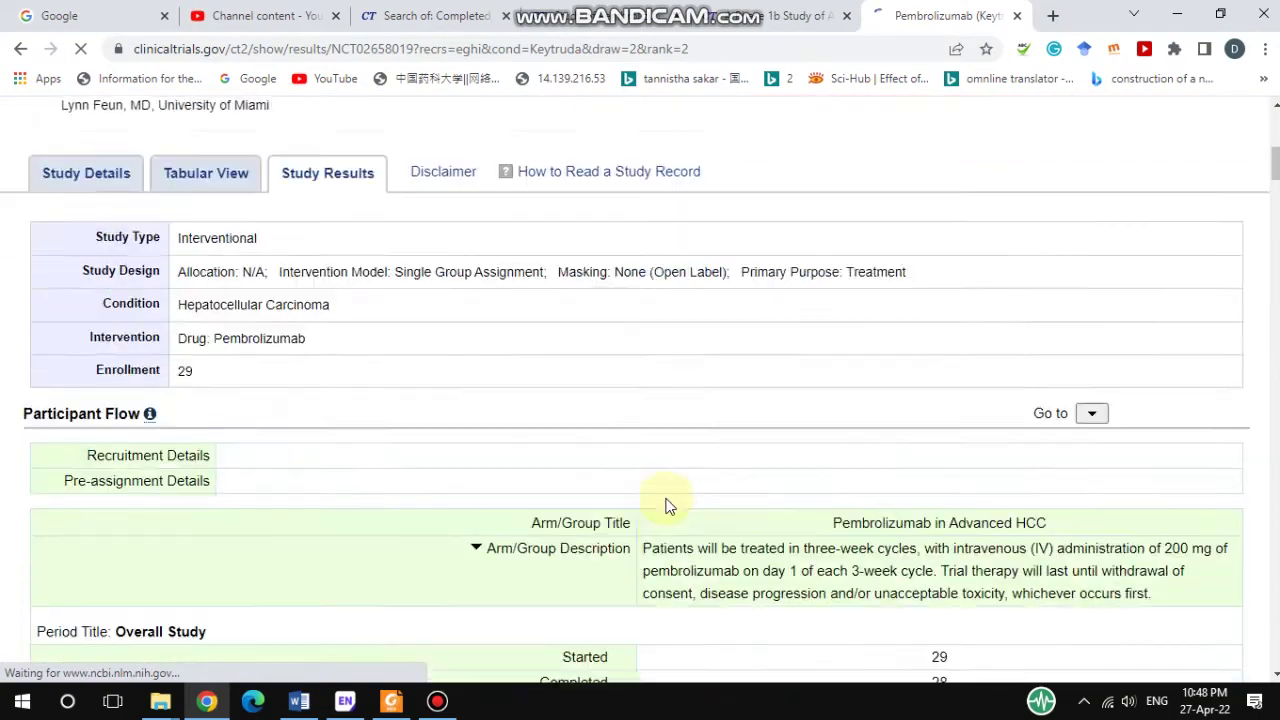
scroll(666, 506, down, 4)
scroll(666, 506, up, 4)
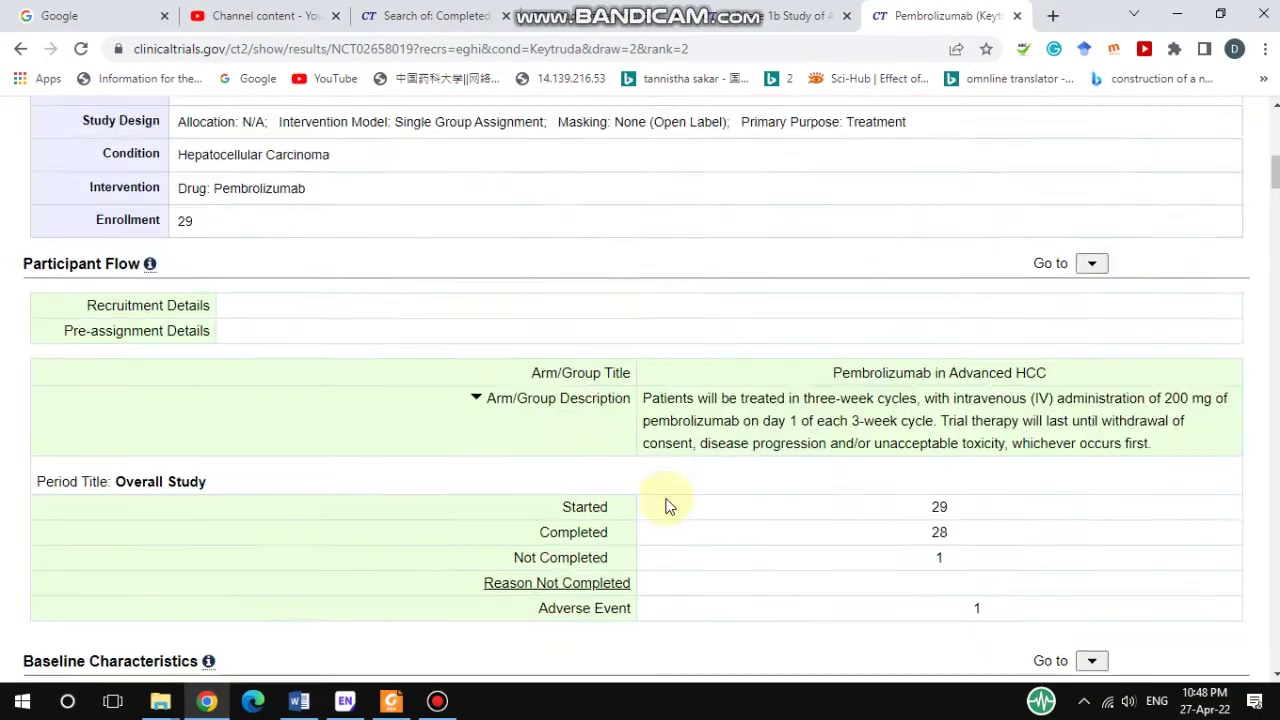
scroll(666, 506, down, 12)
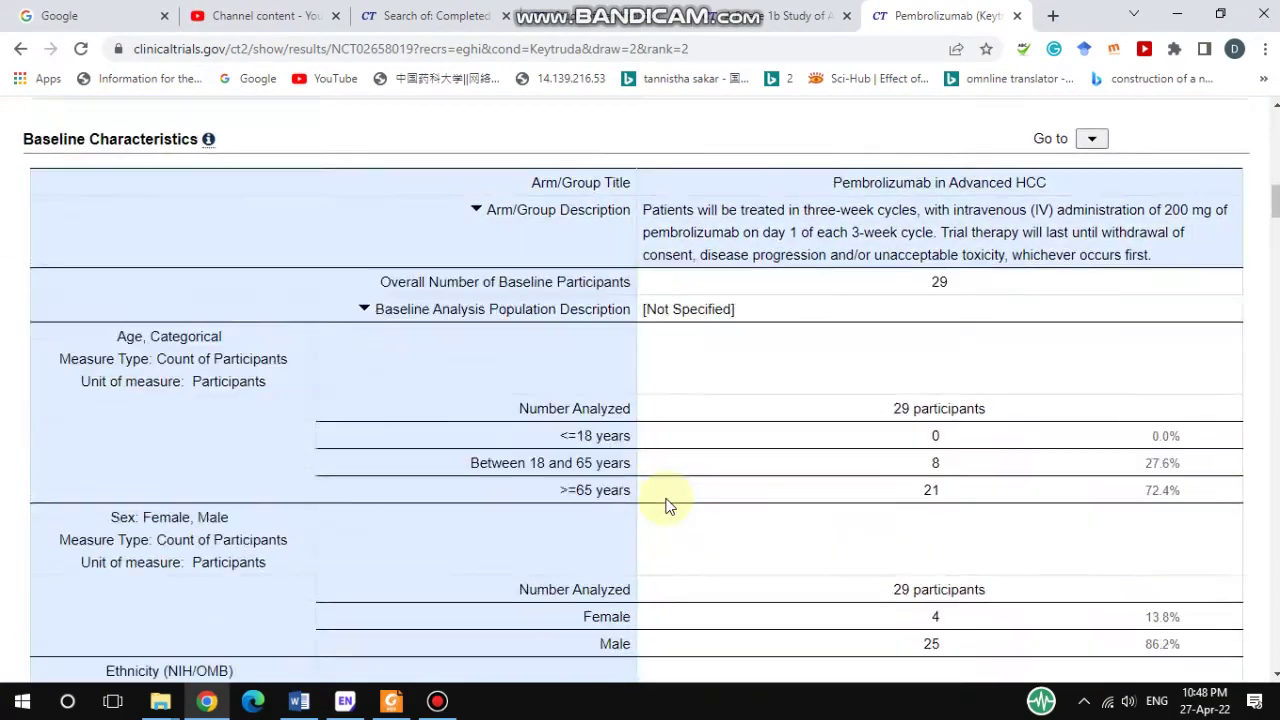
scroll(668, 506, down, 5)
scroll(667, 497, up, 3)
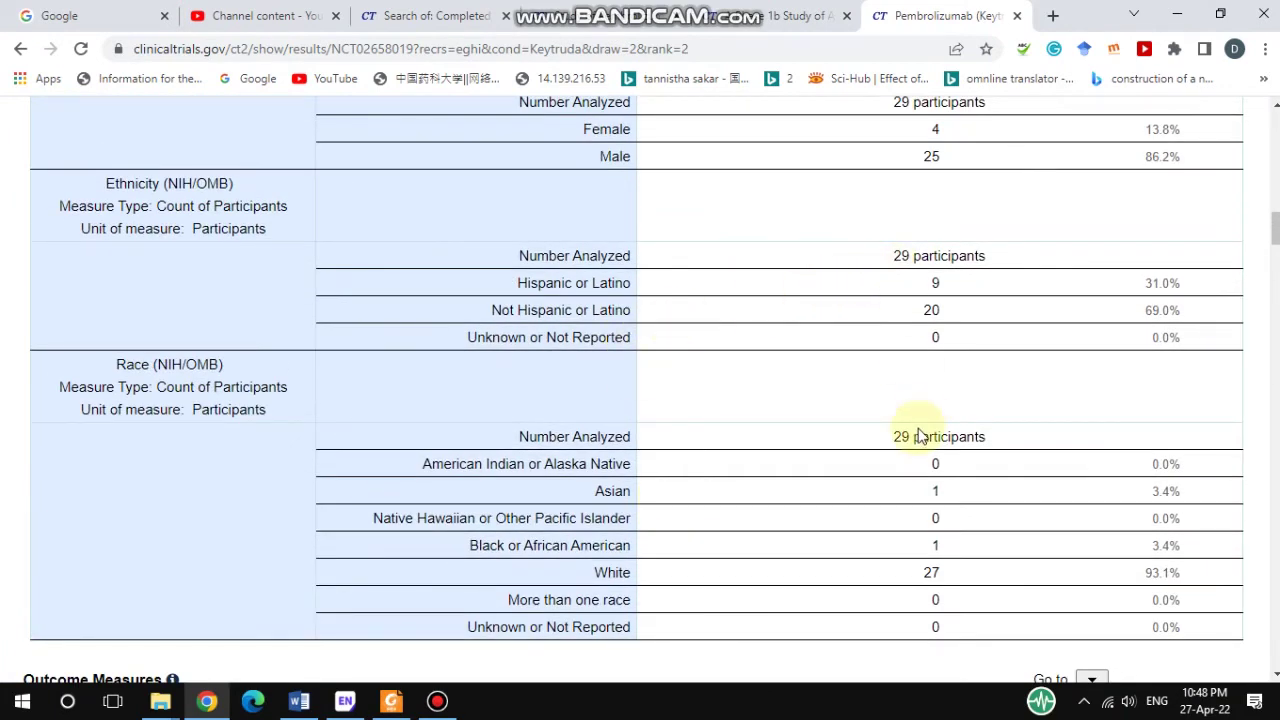
scroll(920, 425, down, 7)
scroll(920, 428, down, 10)
scroll(920, 430, down, 4)
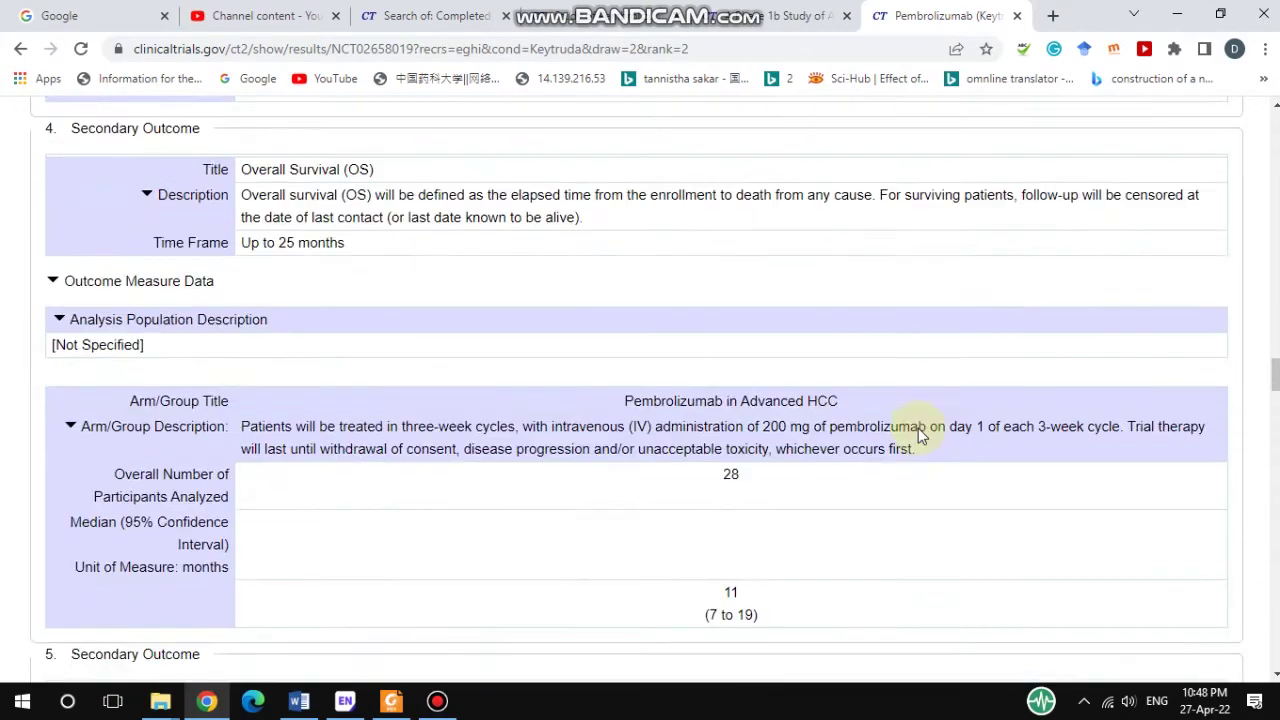
scroll(920, 430, up, 20)
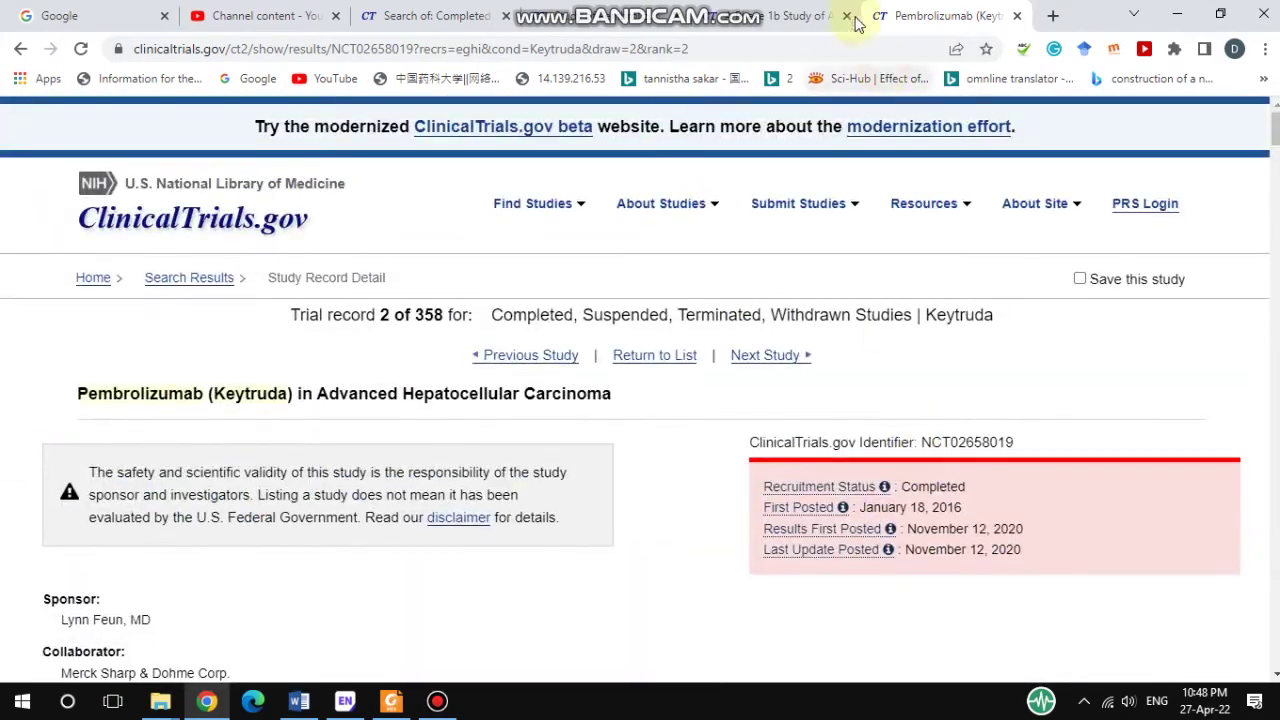
- Look over the Atezolizumab melanoma study record
click(792, 16)
scroll(882, 376, up, 5)
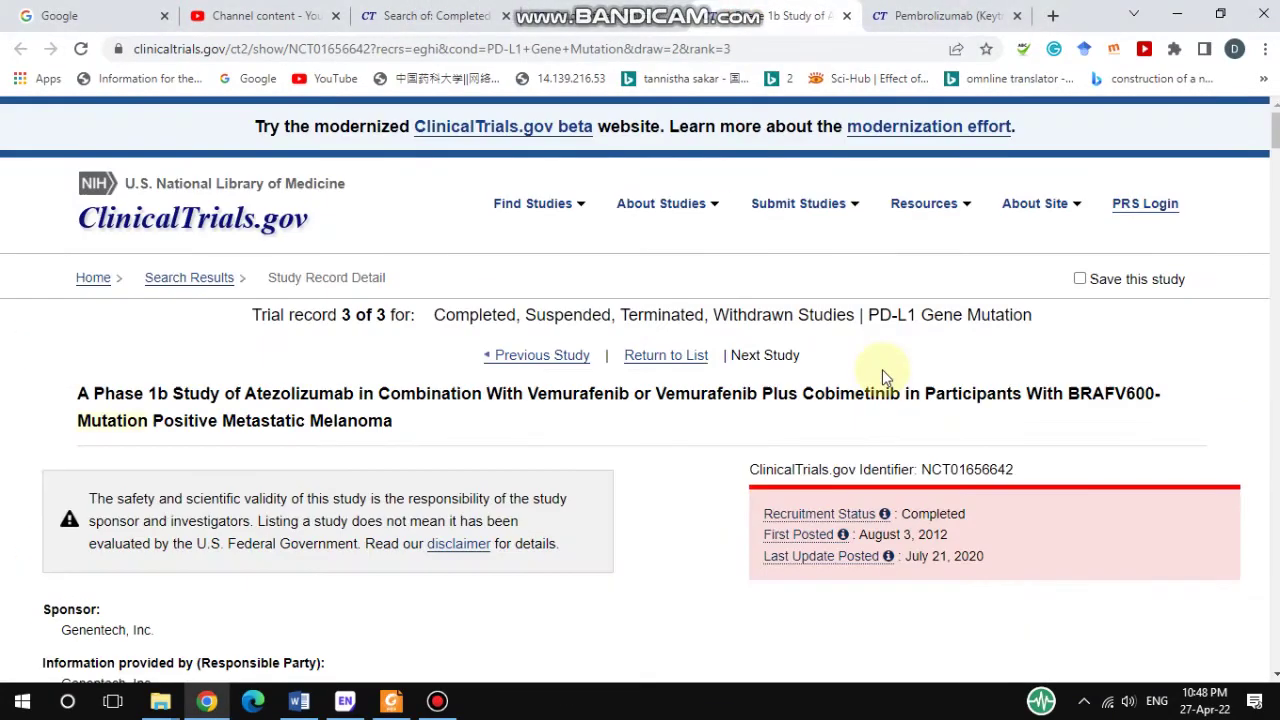
scroll(882, 376, down, 6)
scroll(882, 376, up, 6)
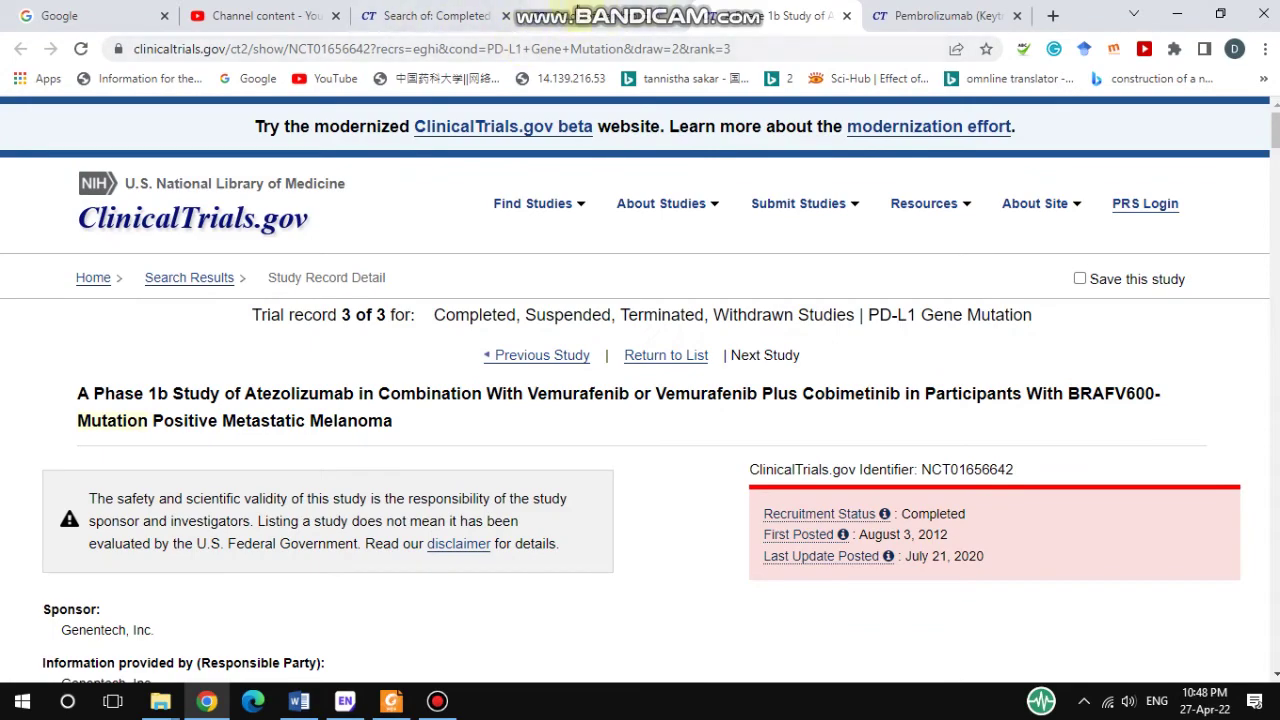
- Look over the elderly NSCLC Pembrolizumab record, then return to the hepatocellular carcinoma record
click(545, 8)
scroll(623, 386, down, 10)
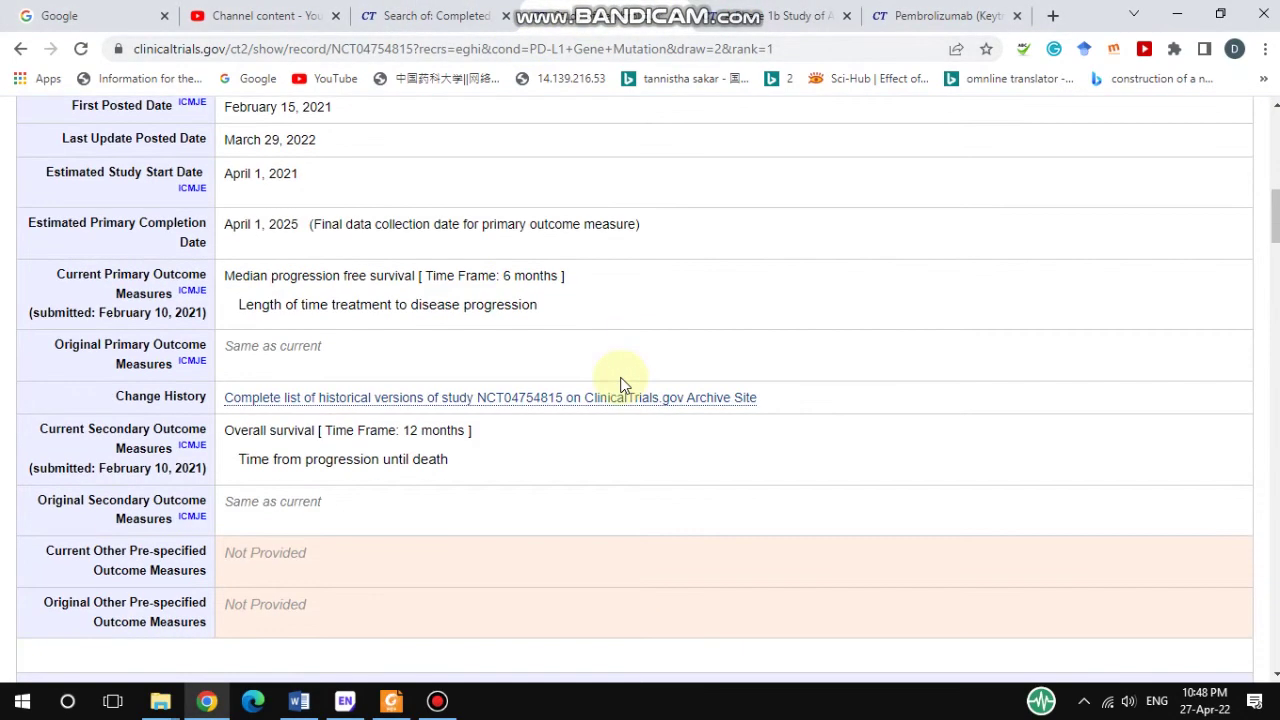
scroll(620, 385, up, 10)
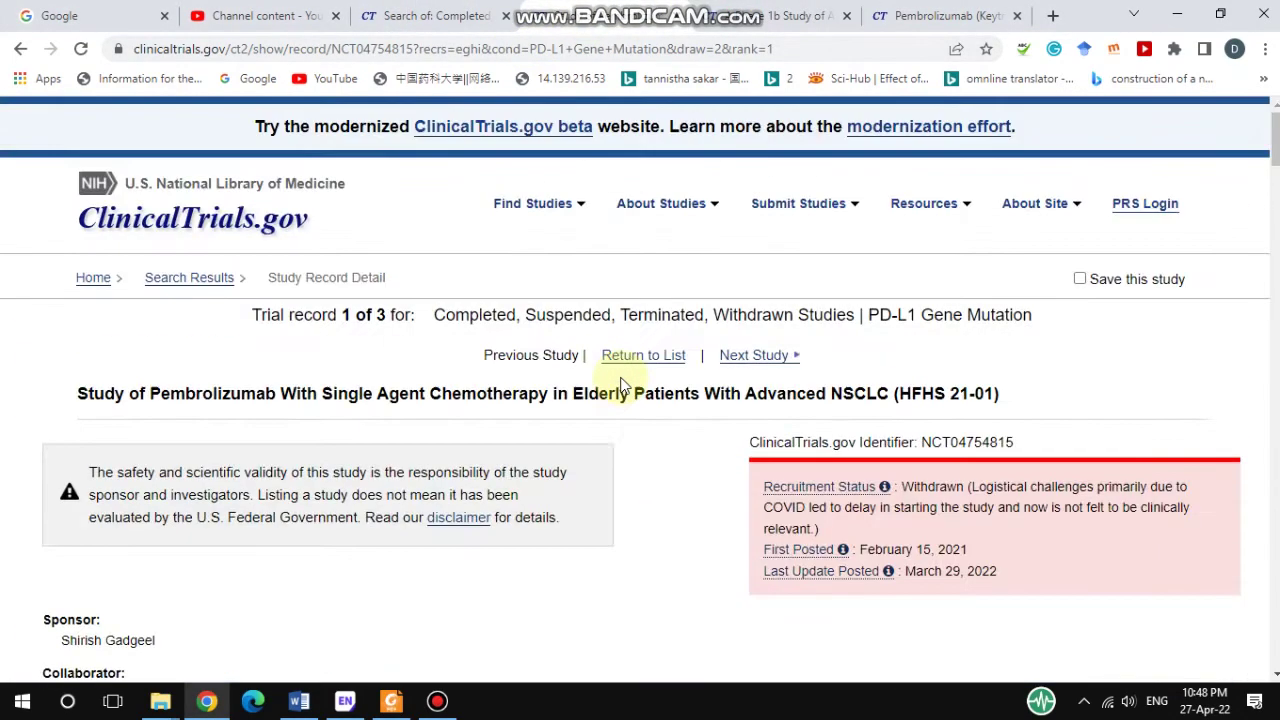
click(895, 10)
click(430, 15)
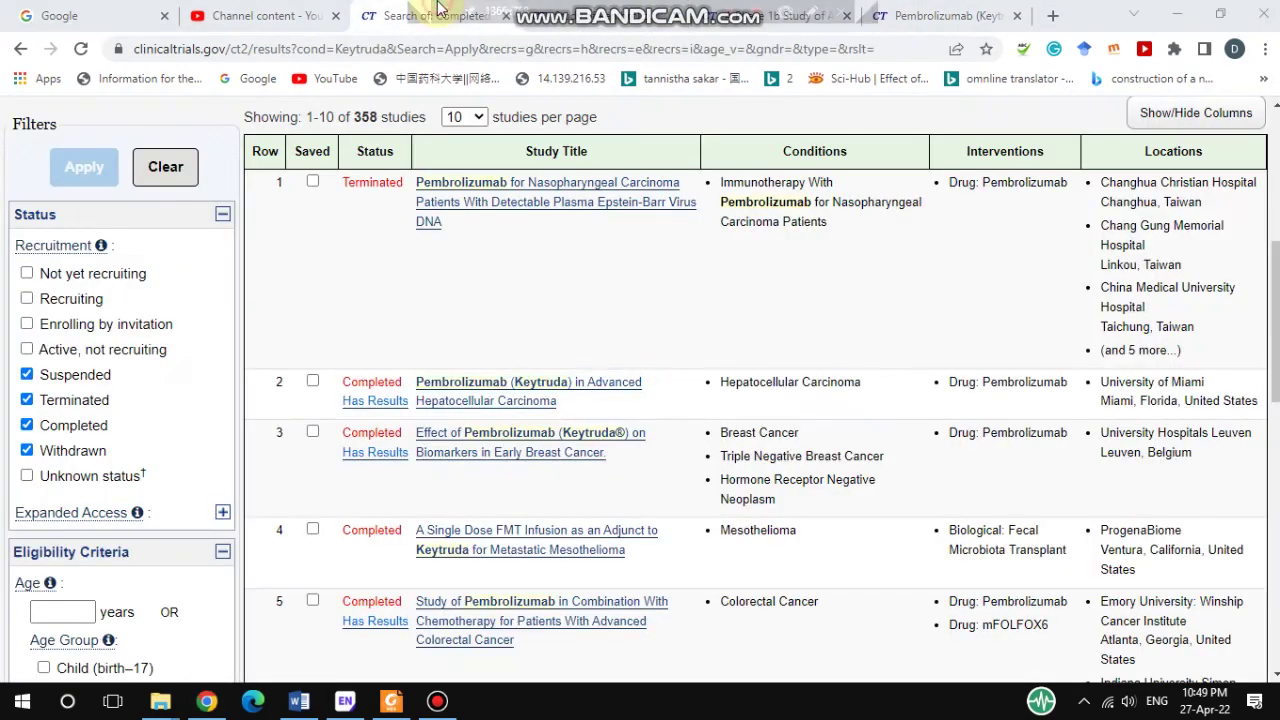
scroll(697, 389, up, 2)
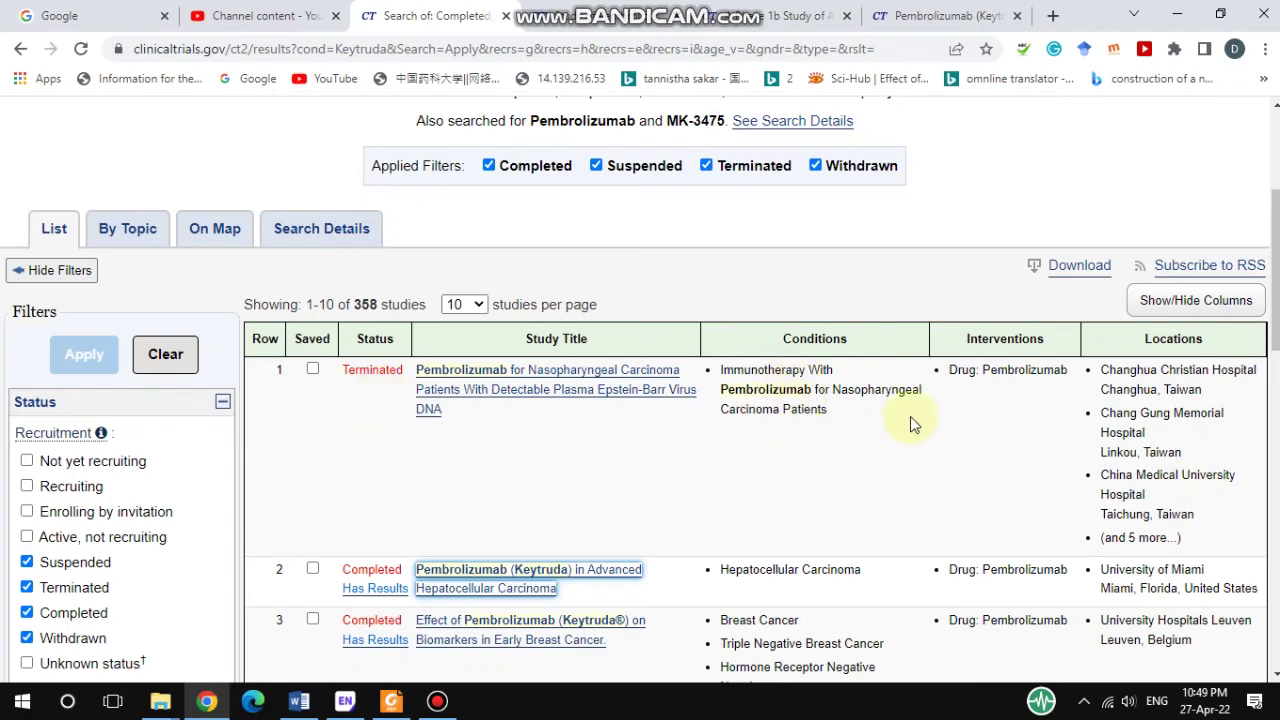
scroll(910, 416, up, 3)
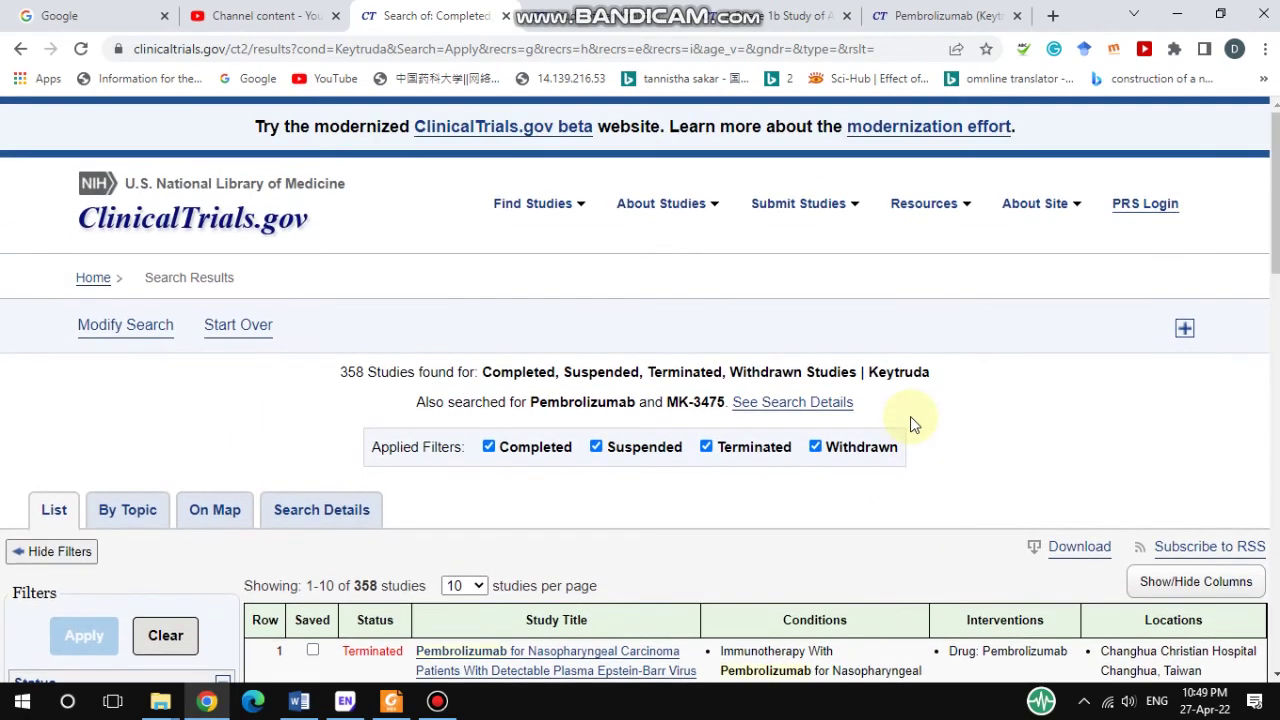